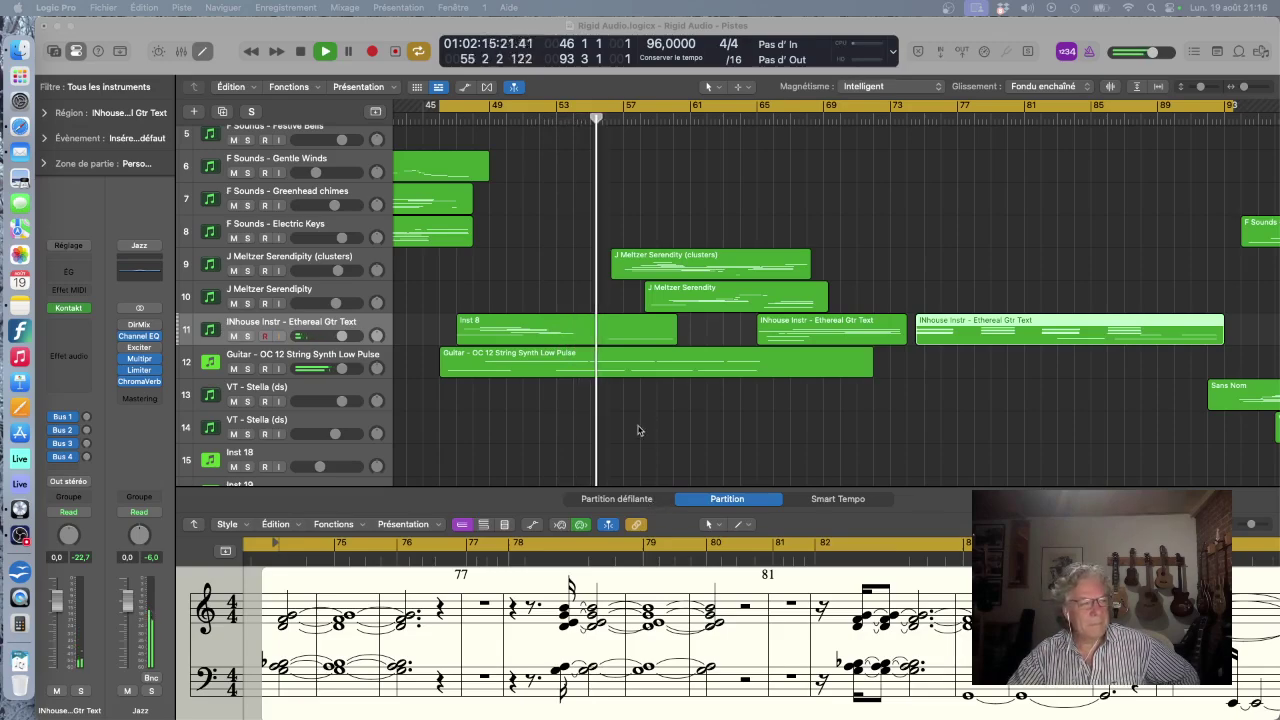
- Display the score of each of the three regions on the Ethereal Gtr Text track during playback, and stop playback after the last
{"action": "left_click", "coordinate": [646, 330]}
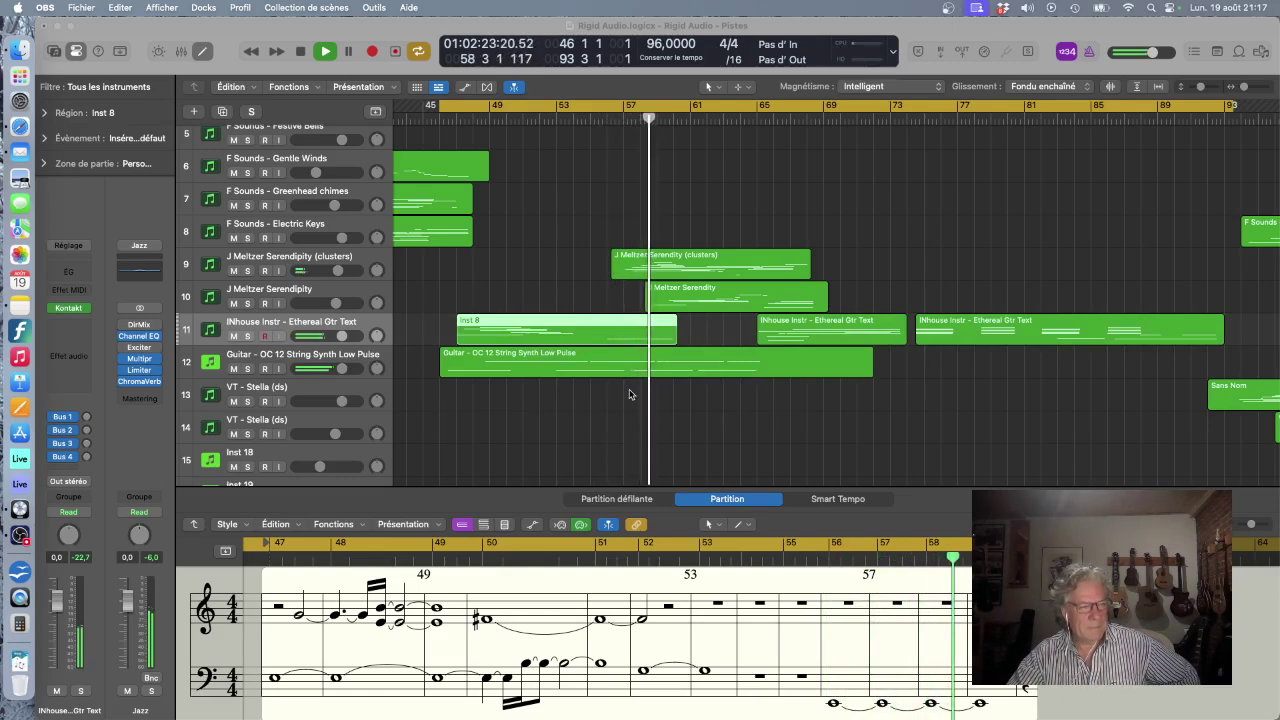
{"action": "left_click", "coordinate": [828, 321]}
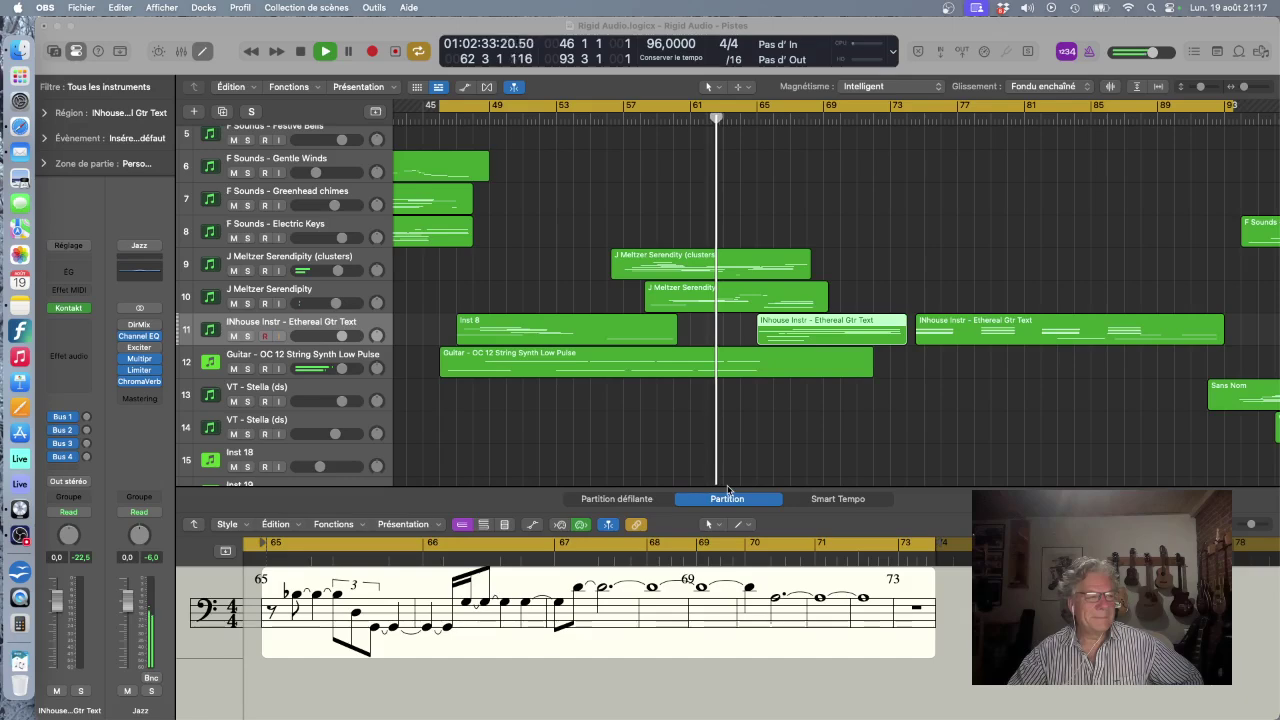
{"action": "left_click", "coordinate": [622, 503]}
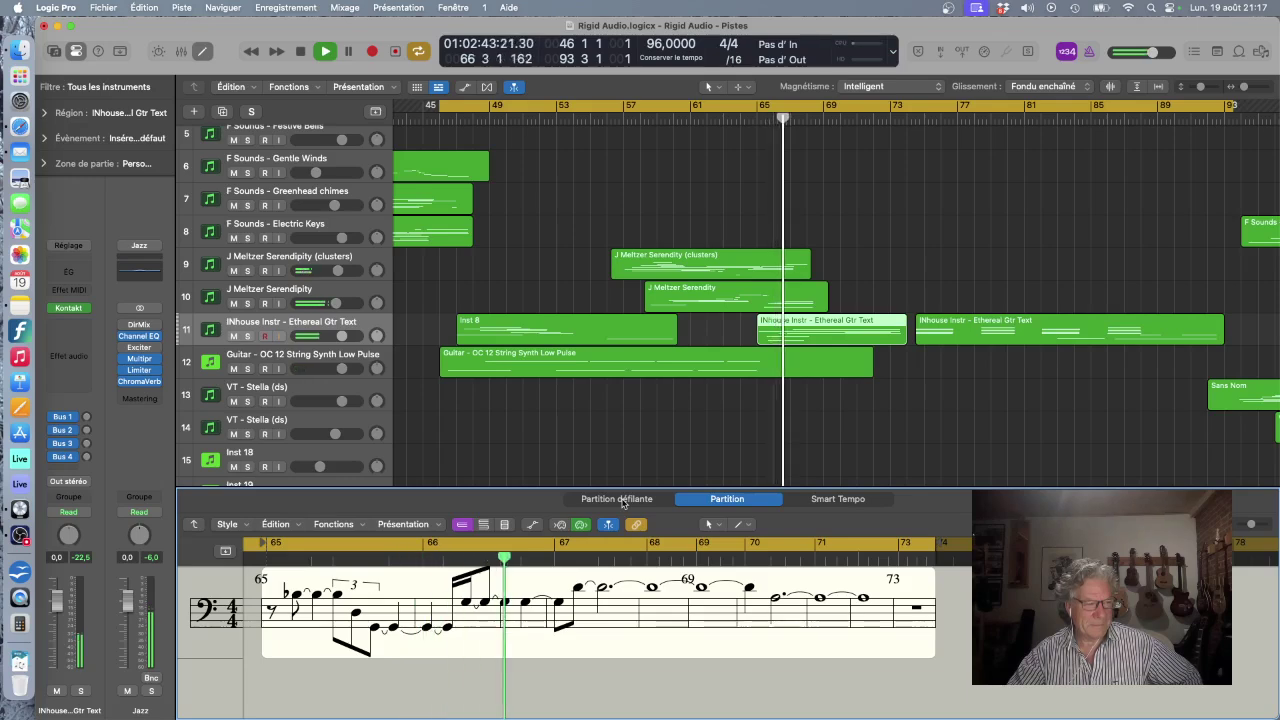
{"action": "left_click", "coordinate": [970, 320]}
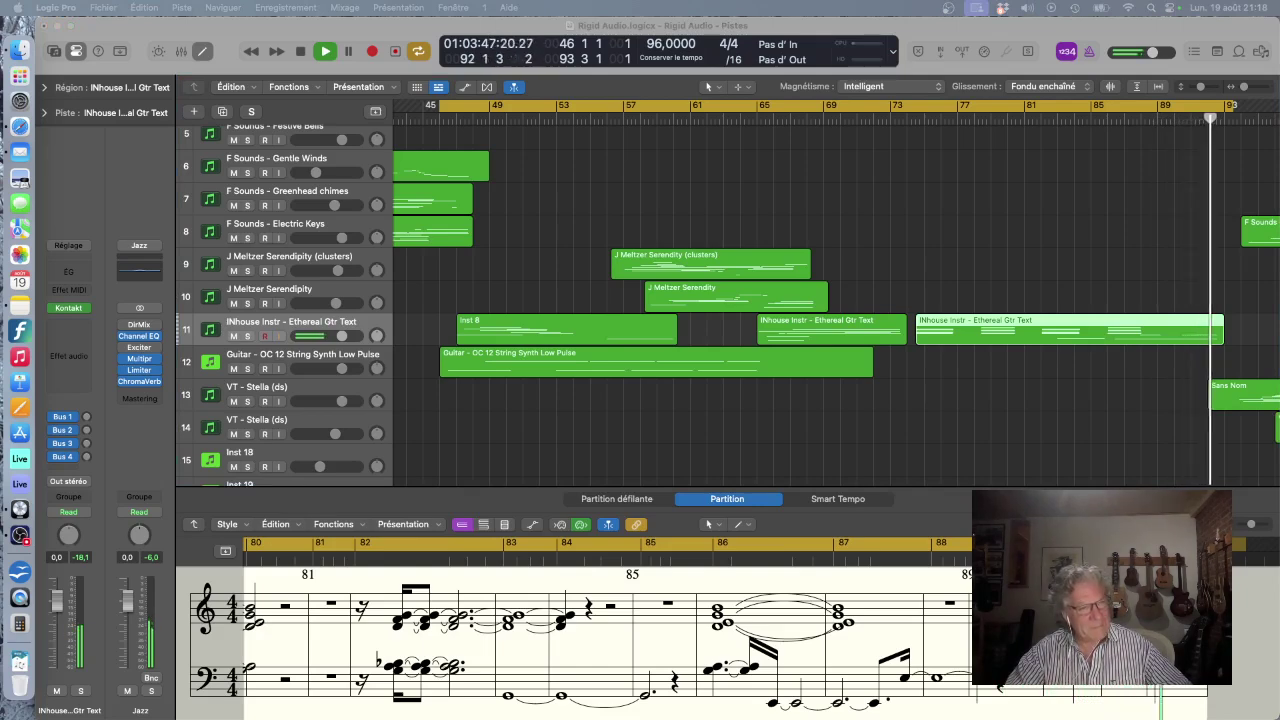
{"action": "key", "text": "space"}
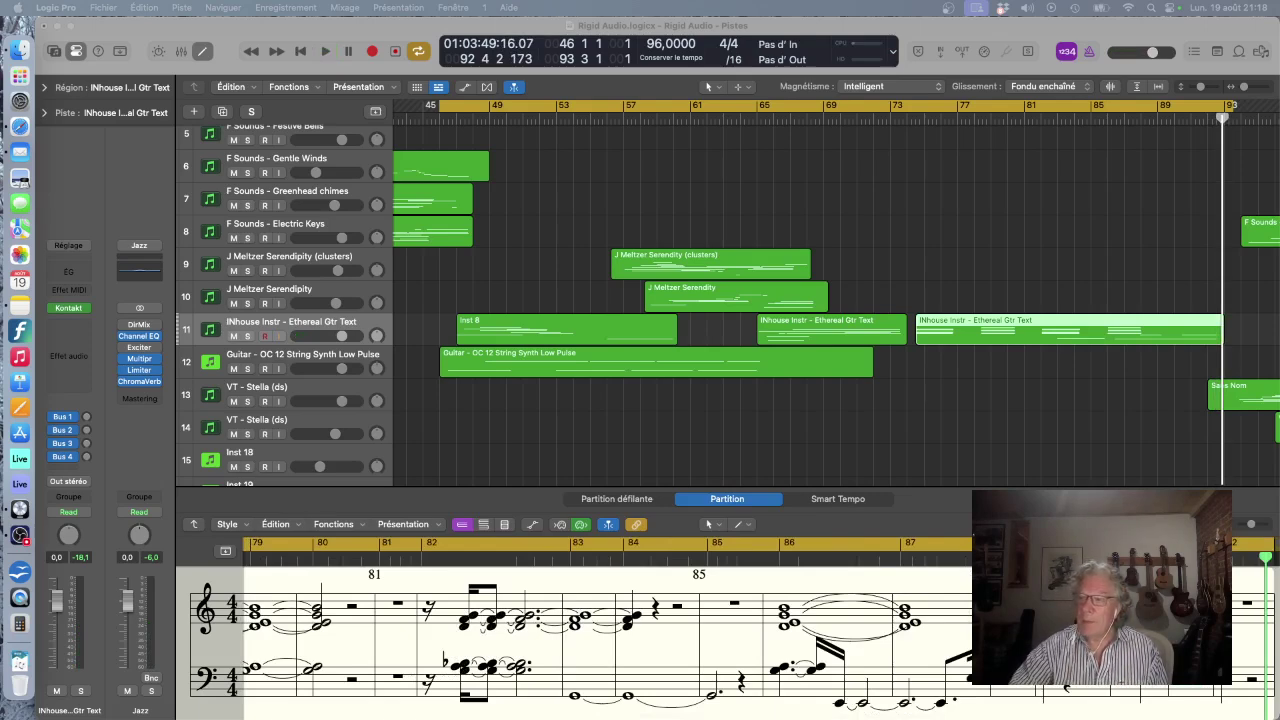
- Open the Ethereal Guitar Textures instrument window, try its dry/wet knob toward wet, and leave it slightly toward the dry side
{"action": "key", "text": "v"}
{"action": "left_click_drag", "start_coordinate": [1008, 166], "coordinate": [521, 112]}
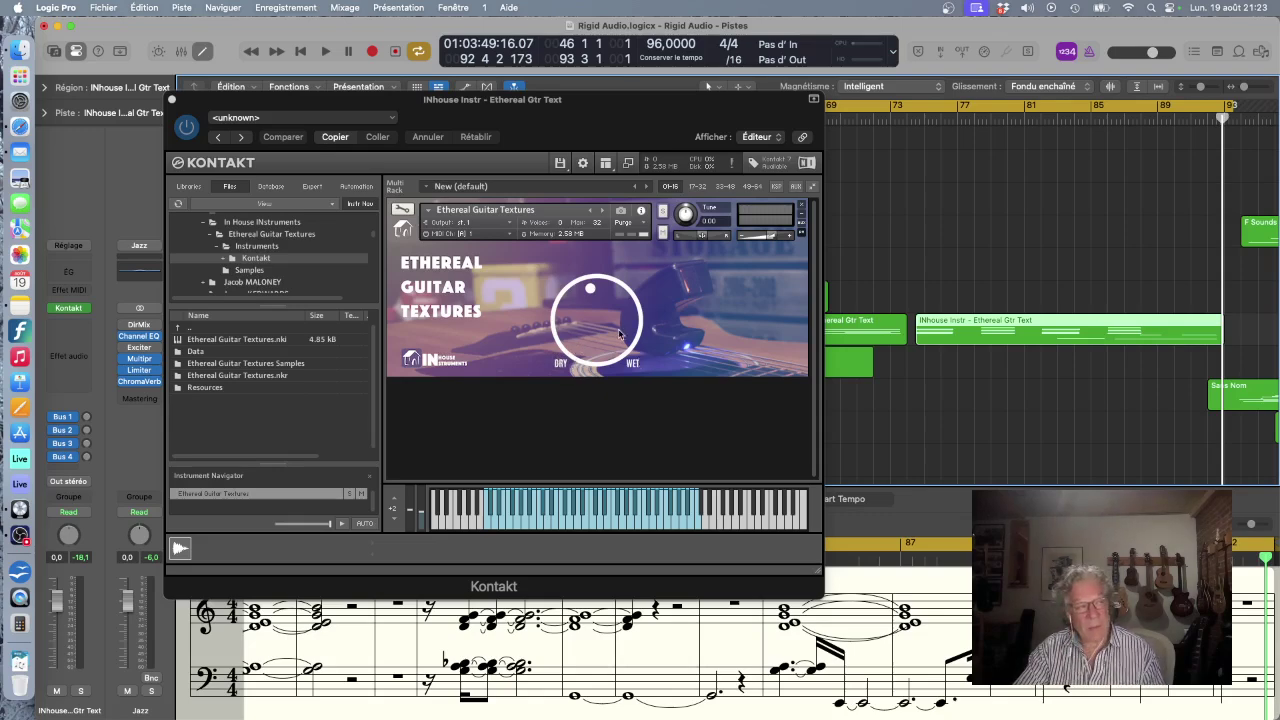
{"action": "left_click_drag", "start_coordinate": [590, 292], "coordinate": [648, 218]}
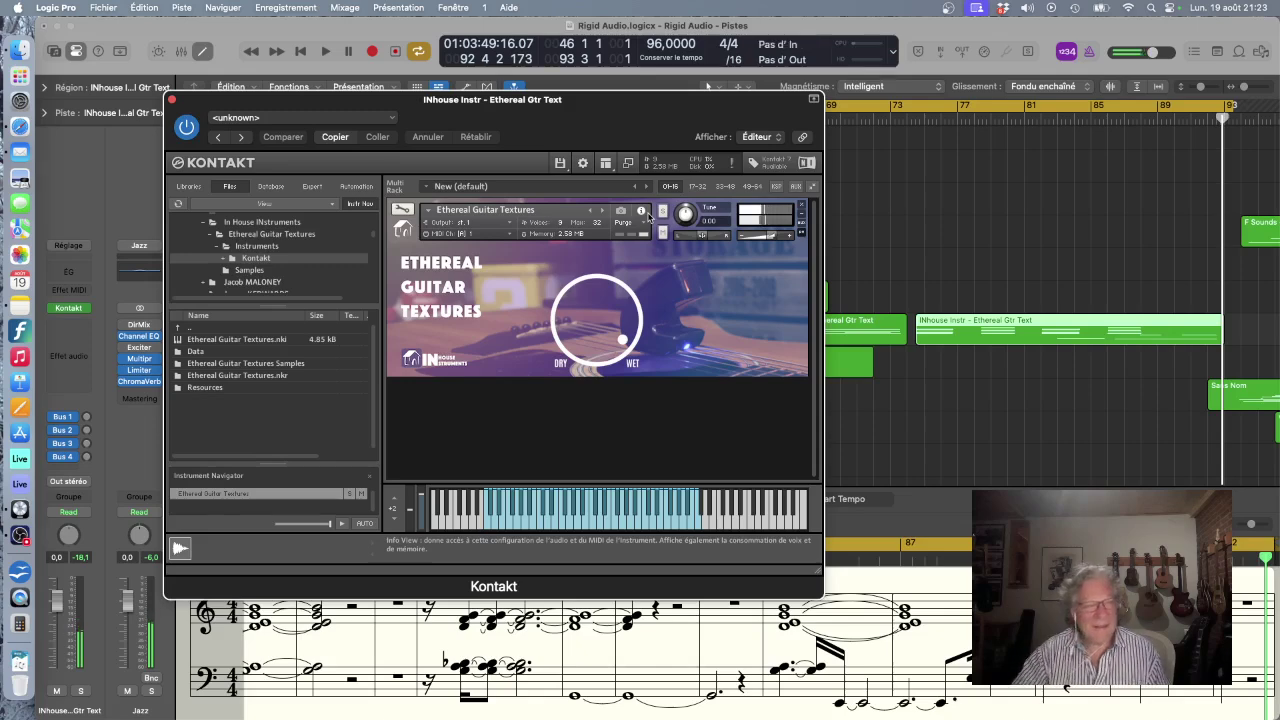
{"action": "left_click_drag", "start_coordinate": [588, 304], "coordinate": [567, 432]}
{"action": "left_click_drag", "start_coordinate": [587, 318], "coordinate": [581, 338]}
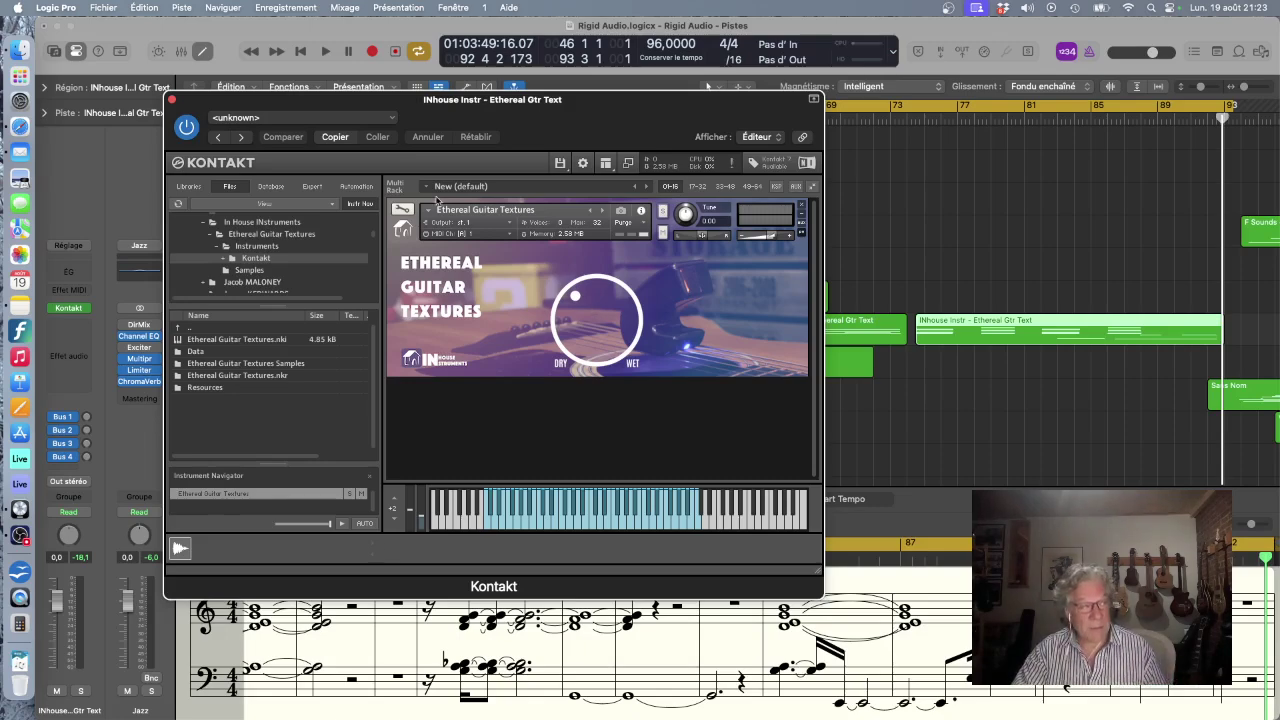
- Examine the source, amplifier, effects and modulation settings in Kontakt's edit mode, and return to the Ethereal Guitar Textures interface
{"action": "left_click", "coordinate": [402, 211]}
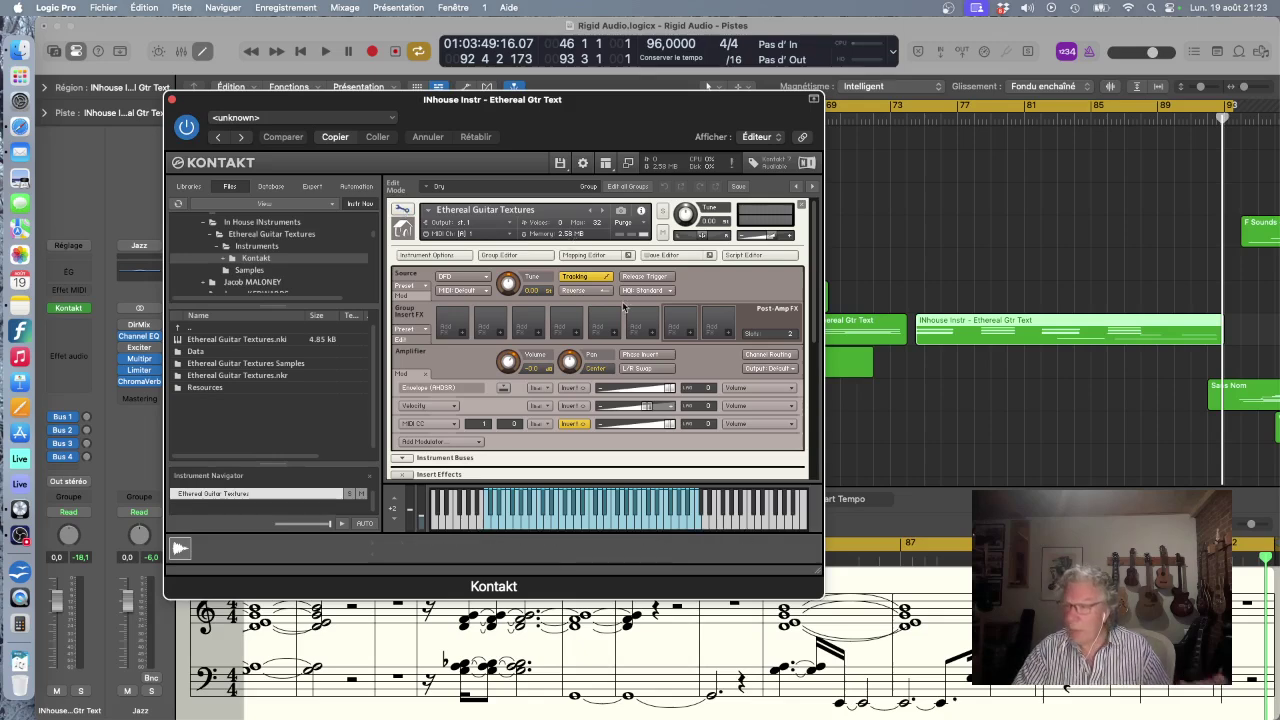
{"action": "scroll", "coordinate": [623, 307], "scroll_direction": "down", "scroll_amount": 8}
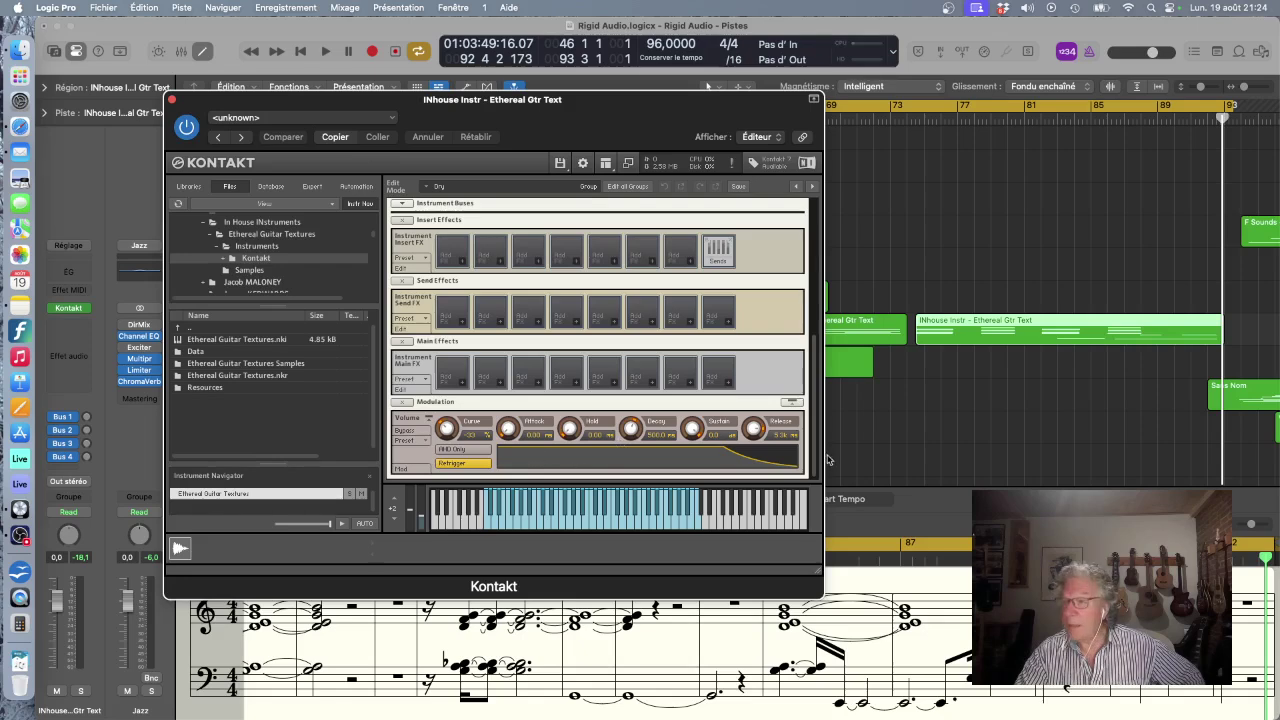
{"action": "scroll", "coordinate": [712, 350], "scroll_direction": "up", "scroll_amount": 8}
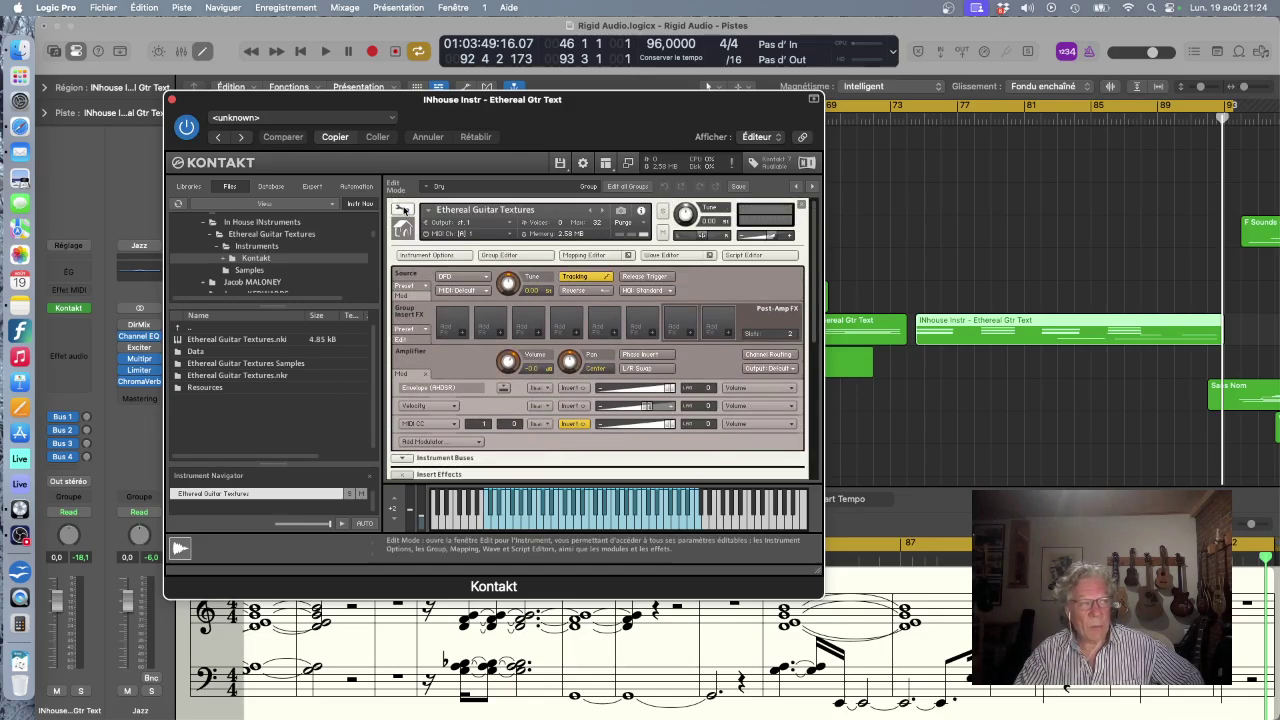
{"action": "left_click", "coordinate": [401, 208]}
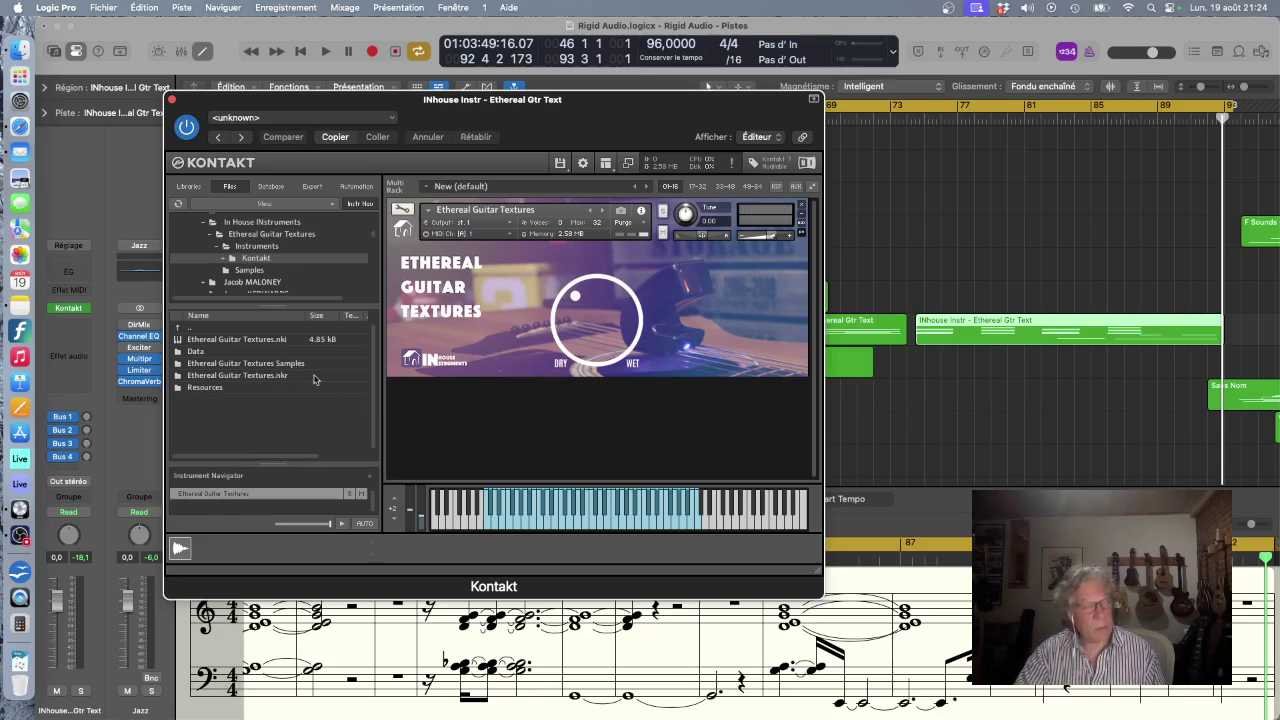
- Switch to Safari, read through the Pianobook page for Ethereal Guitar Textures, including its story, interface and reviews, and return to Logic Pro
{"action": "left_click", "coordinate": [20, 128]}
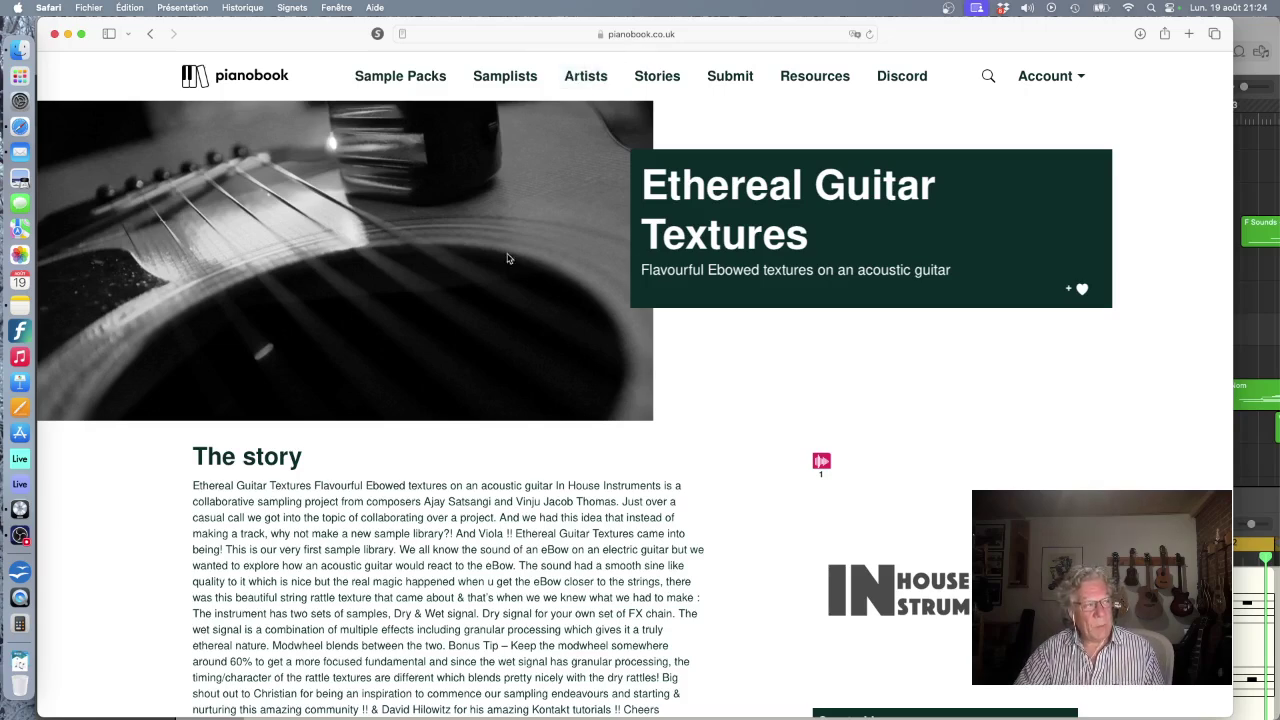
{"action": "scroll", "coordinate": [838, 270], "scroll_direction": "down", "scroll_amount": 5}
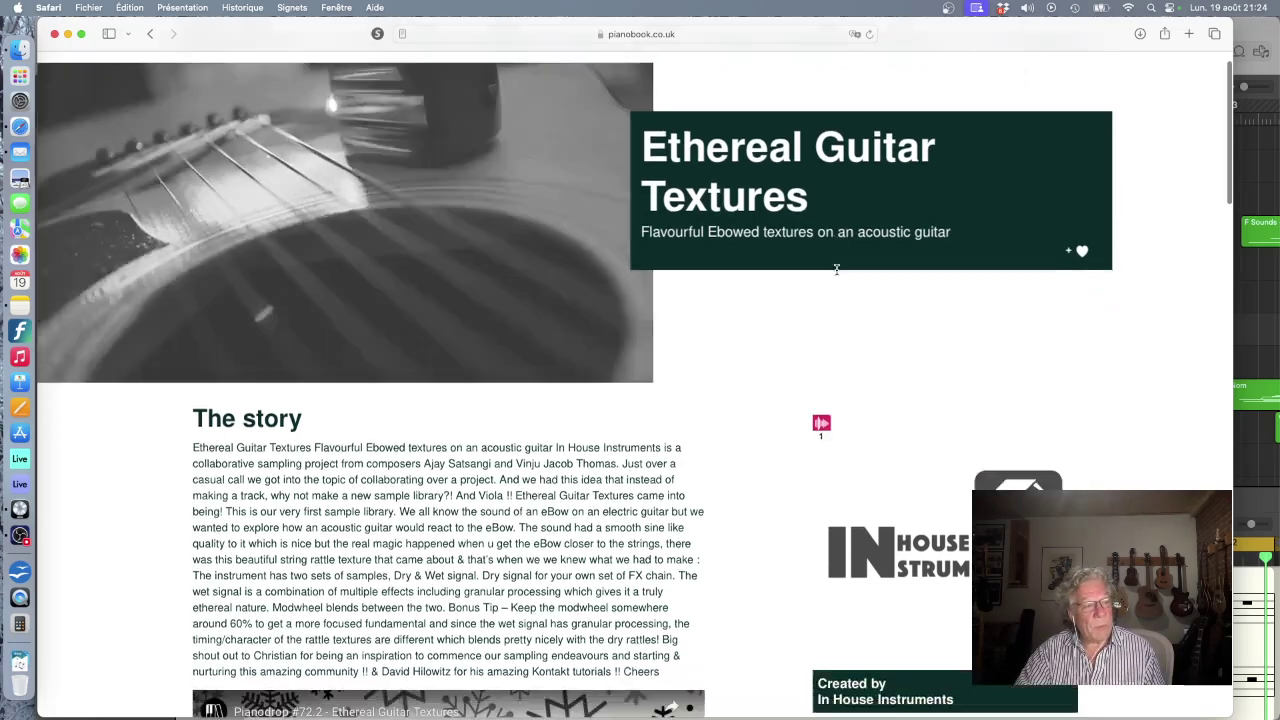
{"action": "scroll", "coordinate": [838, 275], "scroll_direction": "down", "scroll_amount": 2}
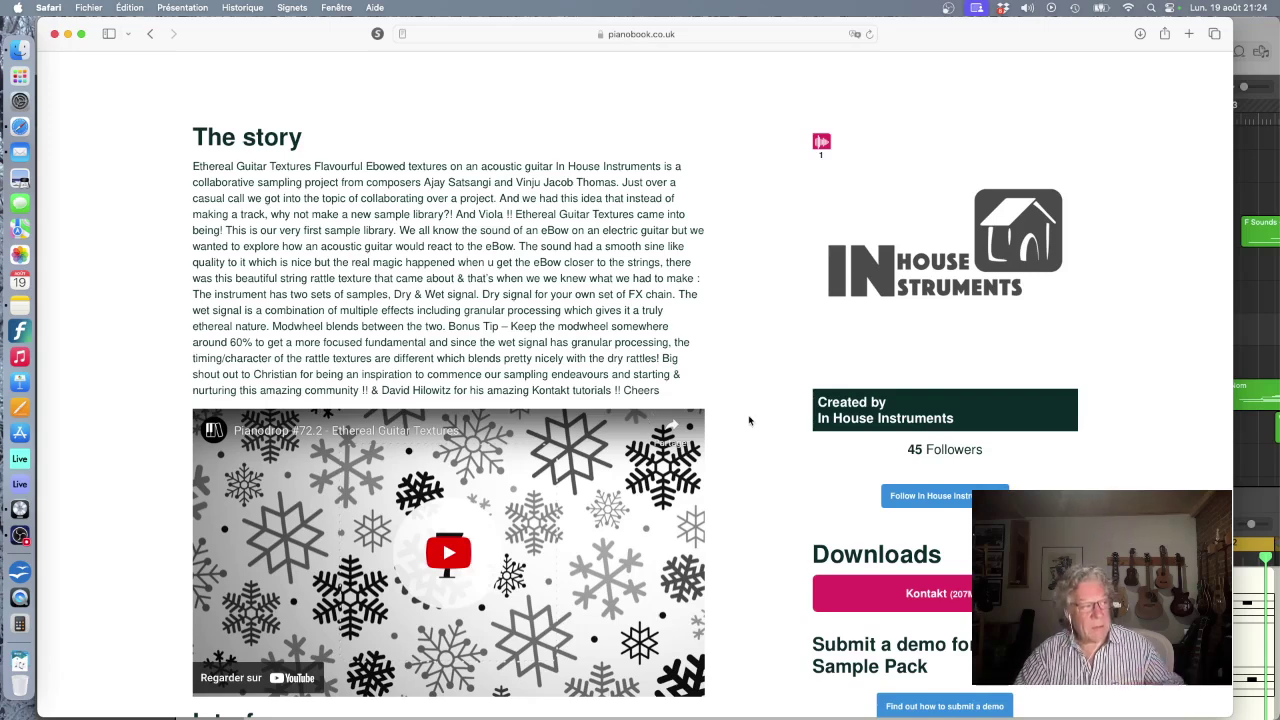
{"action": "scroll", "coordinate": [749, 421], "scroll_direction": "down", "scroll_amount": 2}
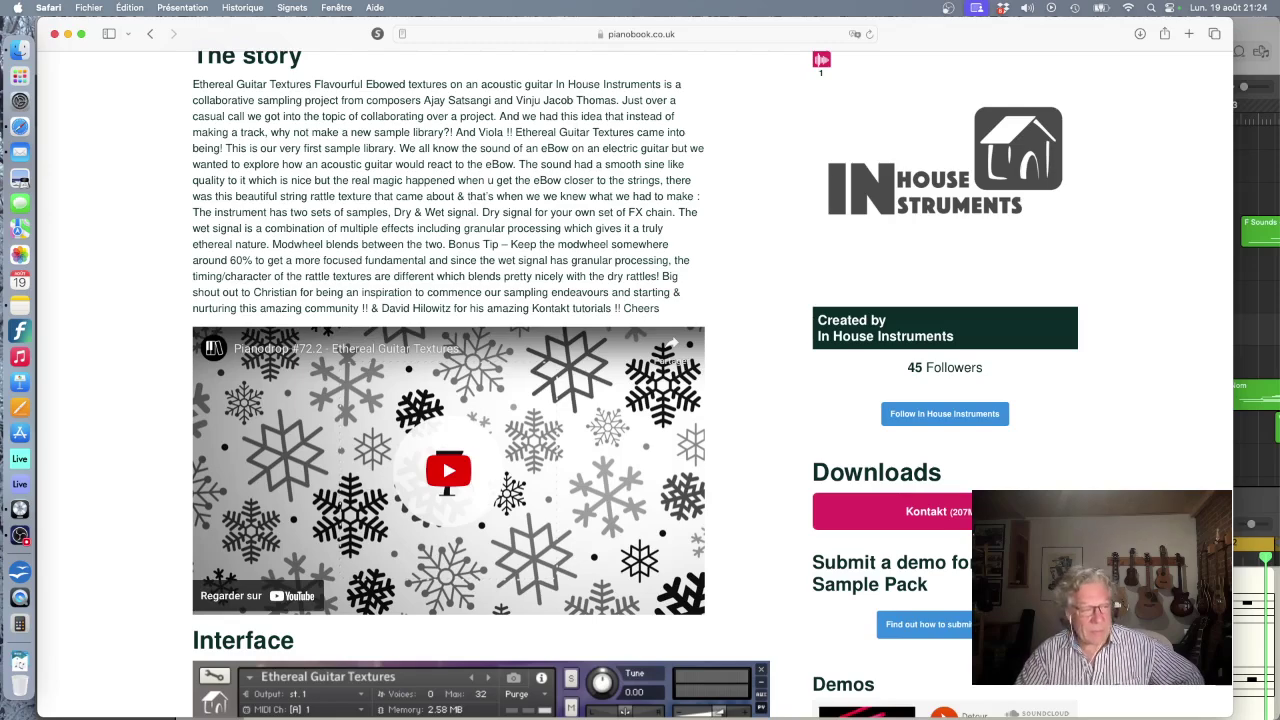
{"action": "scroll", "coordinate": [640, 400], "scroll_direction": "down", "scroll_amount": 5}
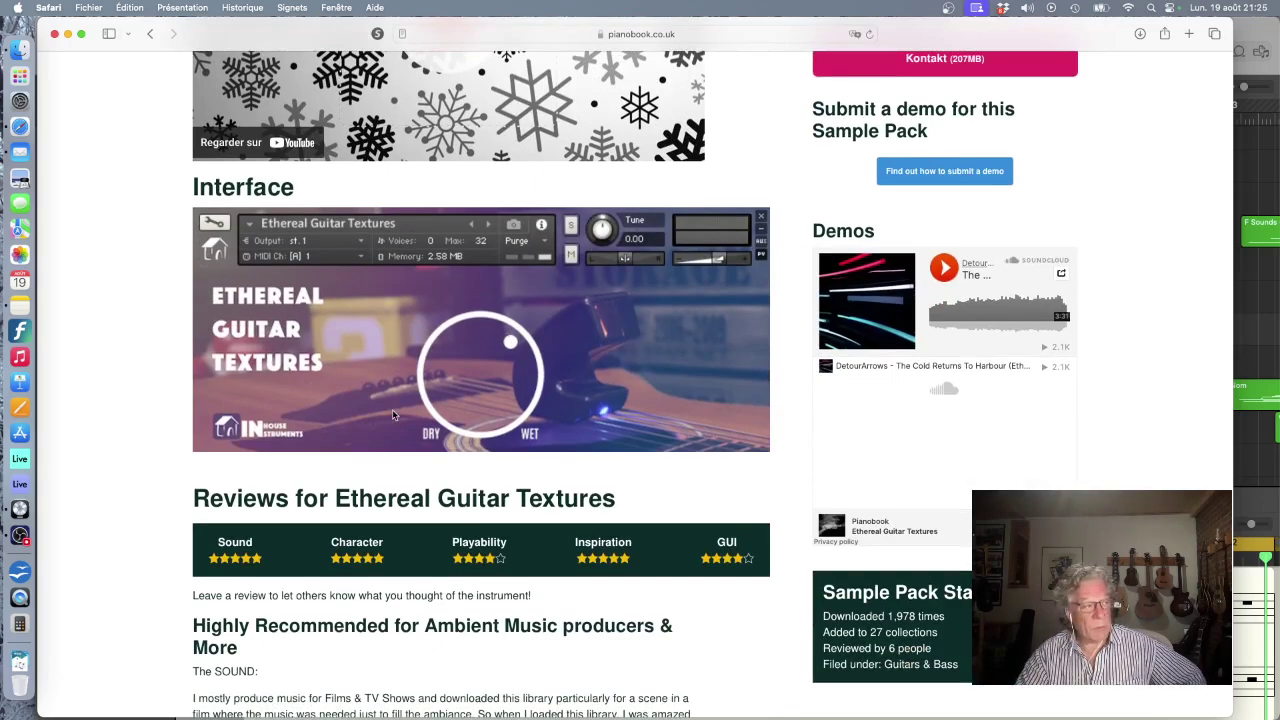
{"action": "scroll", "coordinate": [392, 414], "scroll_direction": "down", "scroll_amount": 5}
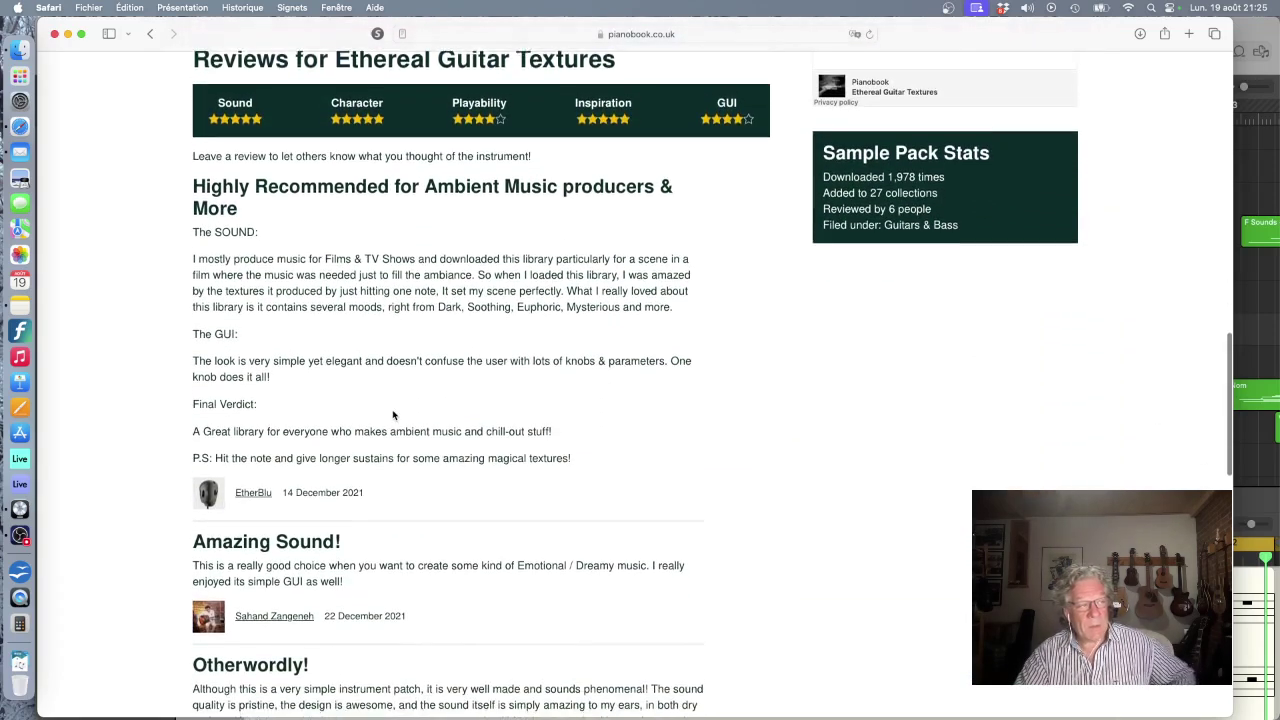
{"action": "scroll", "coordinate": [392, 414], "scroll_direction": "up", "scroll_amount": 15}
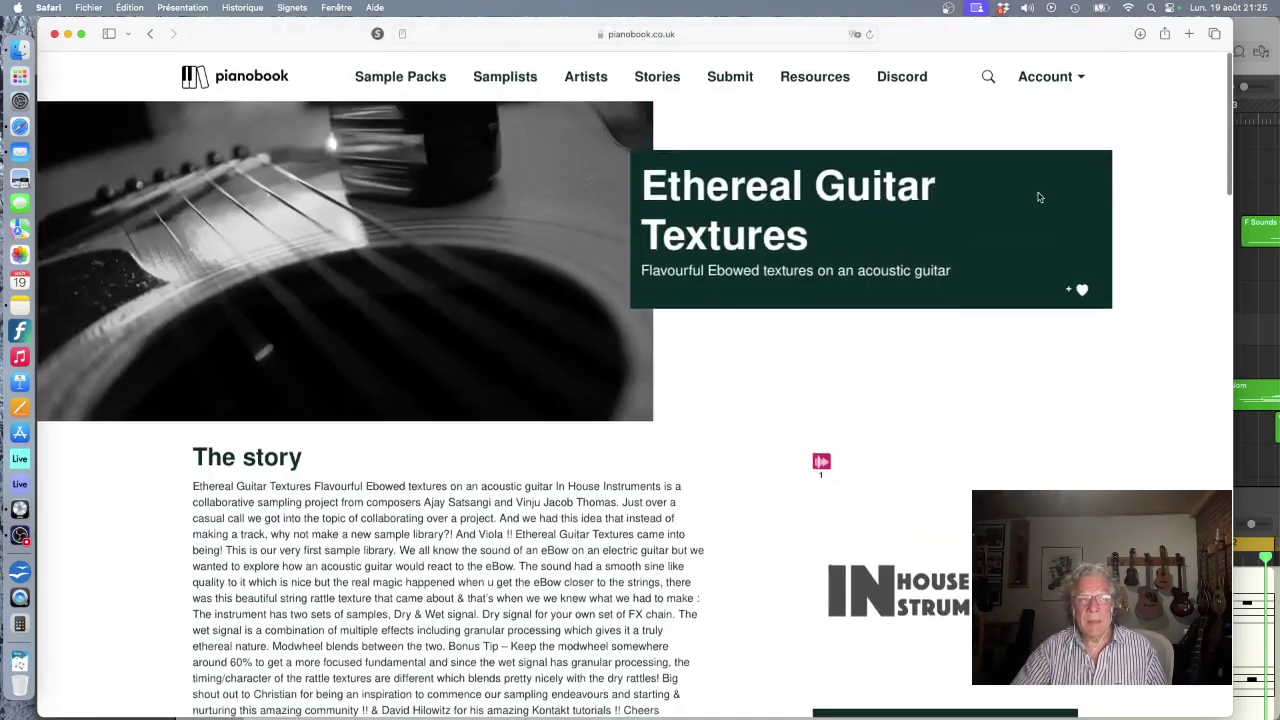
{"action": "left_click", "coordinate": [1259, 34]}
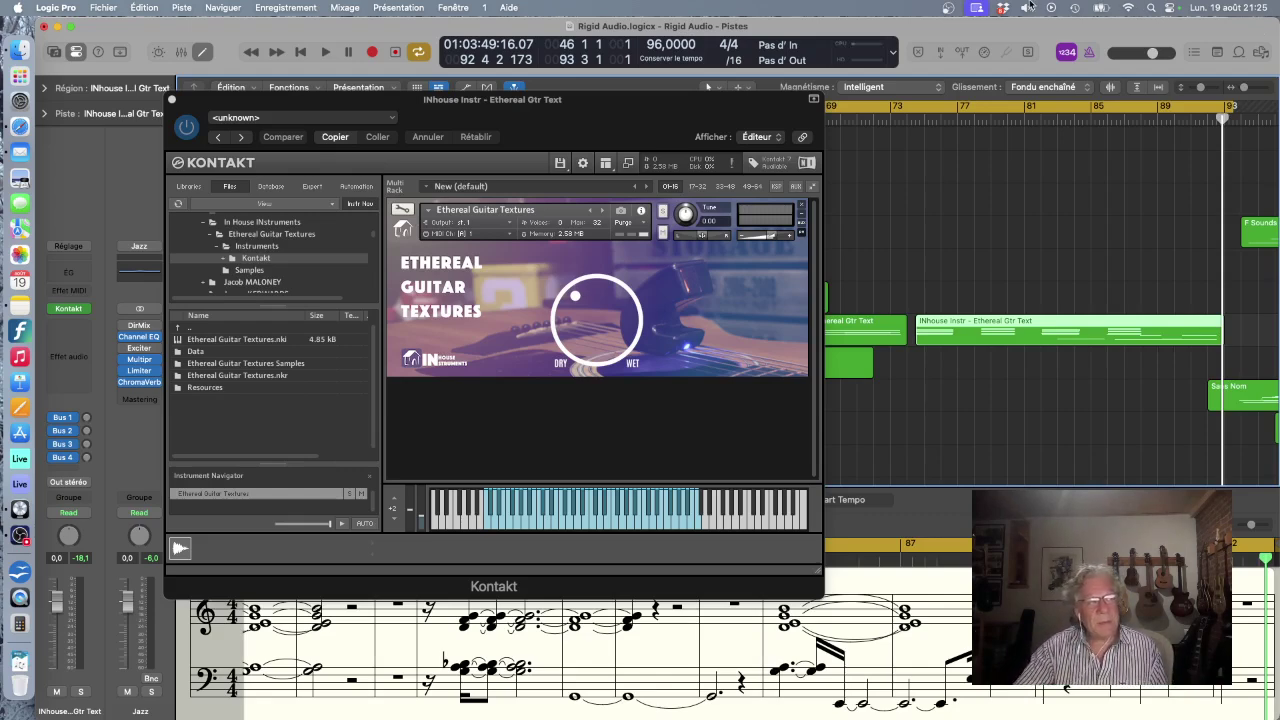
- Move the Ethereal Guitar Textures window clear of the tracks, view the Kontakt instrument of the Serendipity (clusters) track, and close that instrument's window
{"action": "left_click_drag", "start_coordinate": [596, 106], "coordinate": [737, 453]}
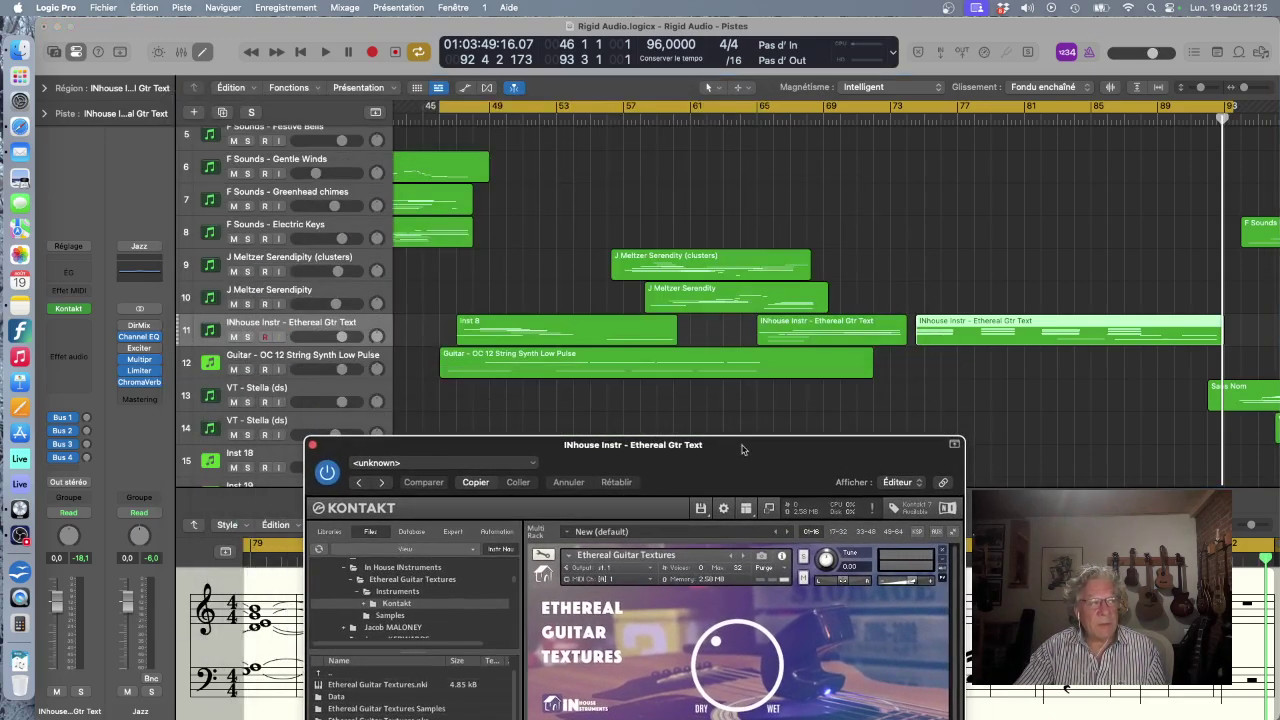
{"action": "left_click", "coordinate": [284, 259]}
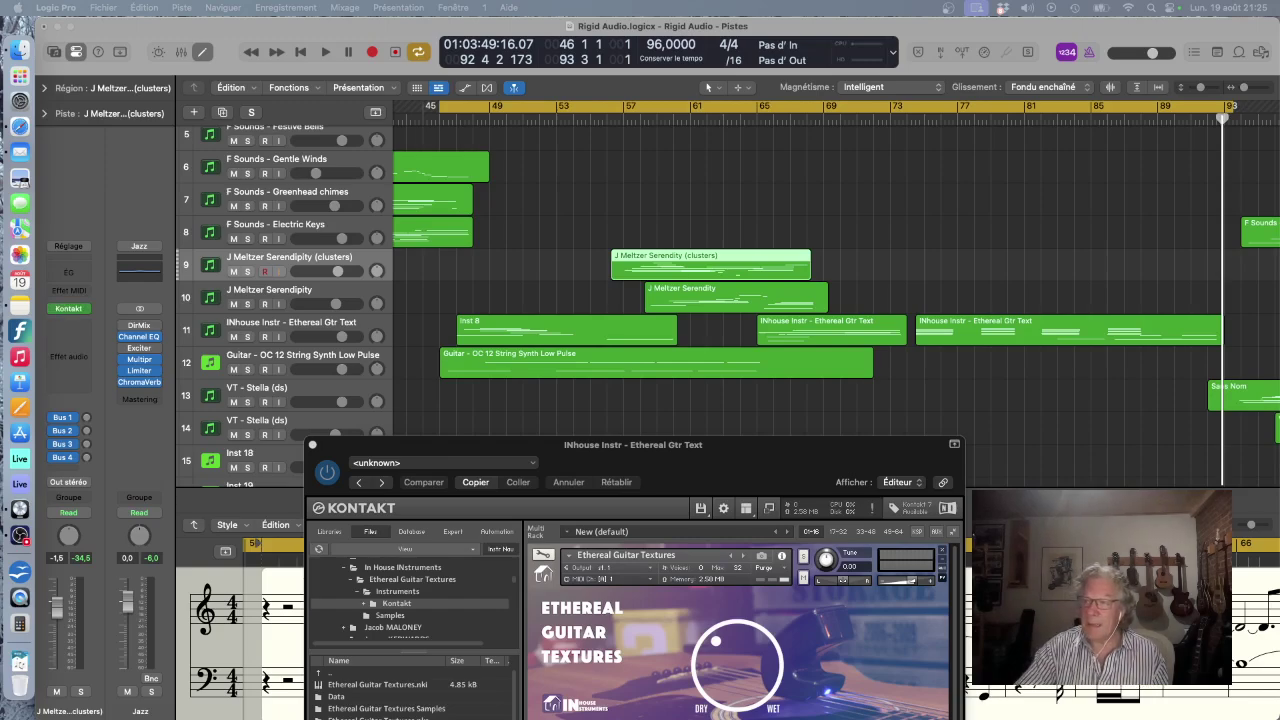
{"action": "left_click_drag", "start_coordinate": [832, 180], "coordinate": [782, 168]}
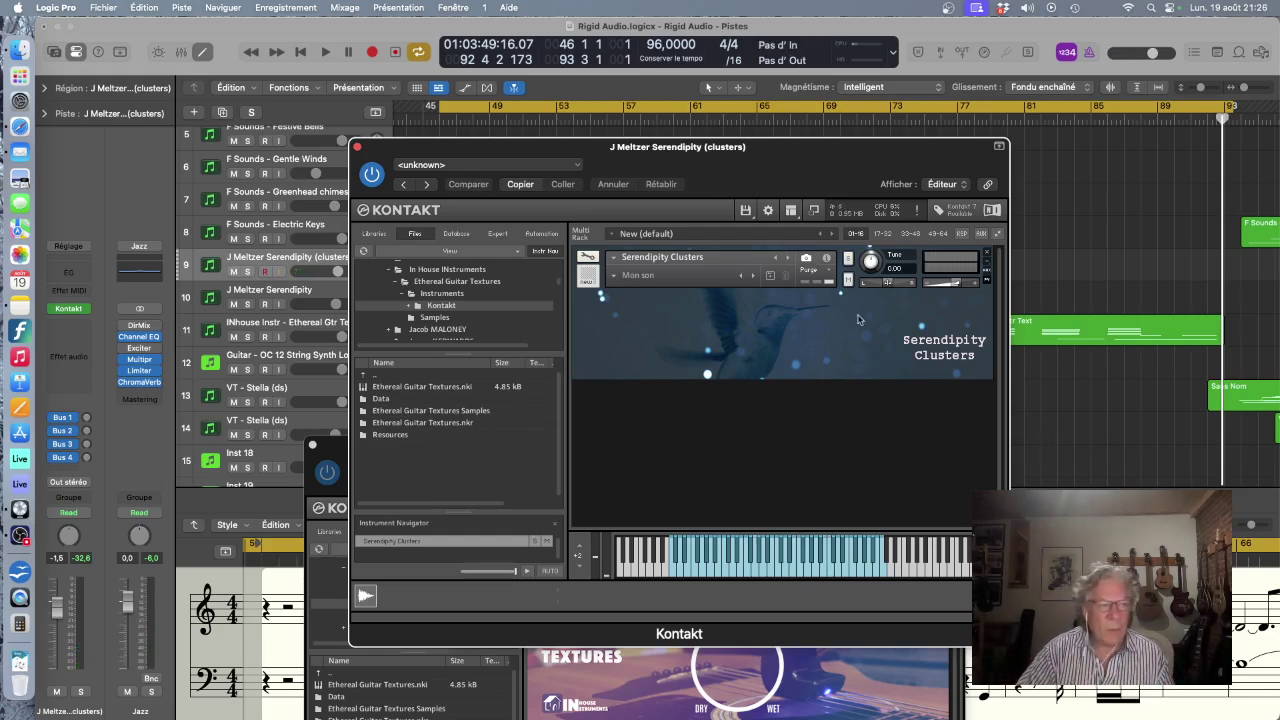
{"action": "left_click", "coordinate": [356, 147]}
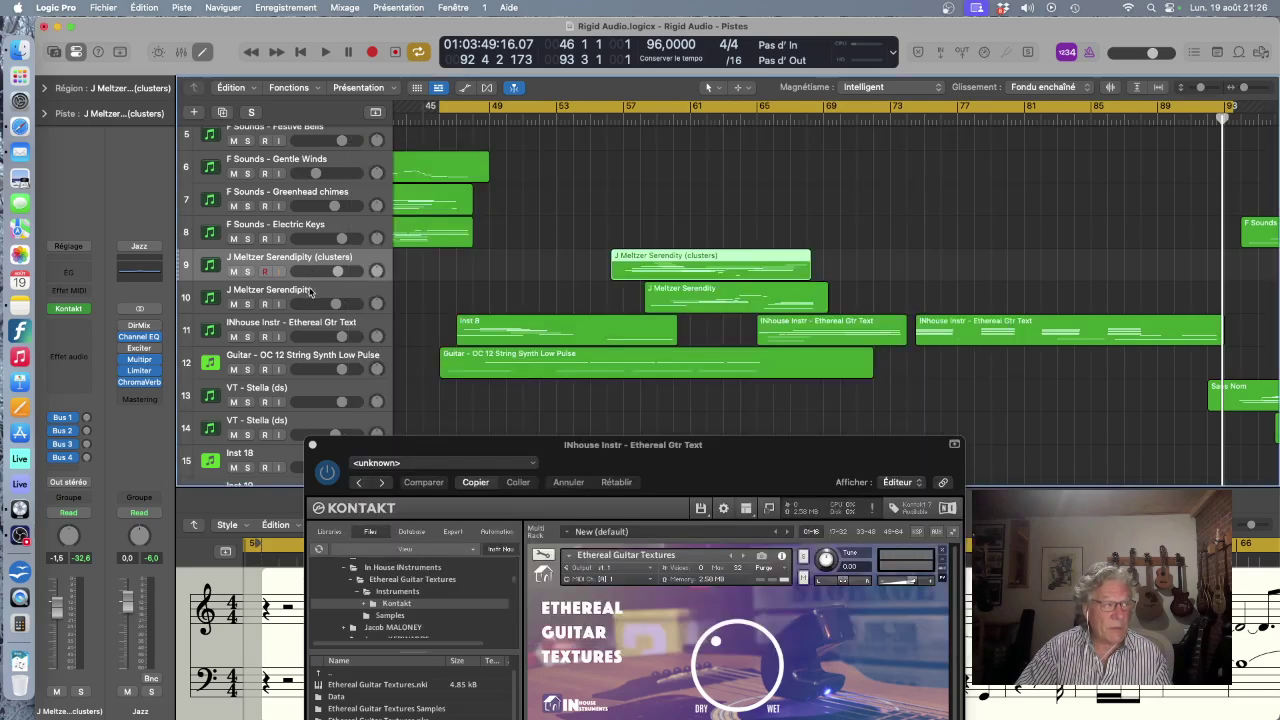
- Open the Kontakt instrument of the Serendipity track on track 10, and move its window below the tracks
{"action": "left_click", "coordinate": [310, 292]}
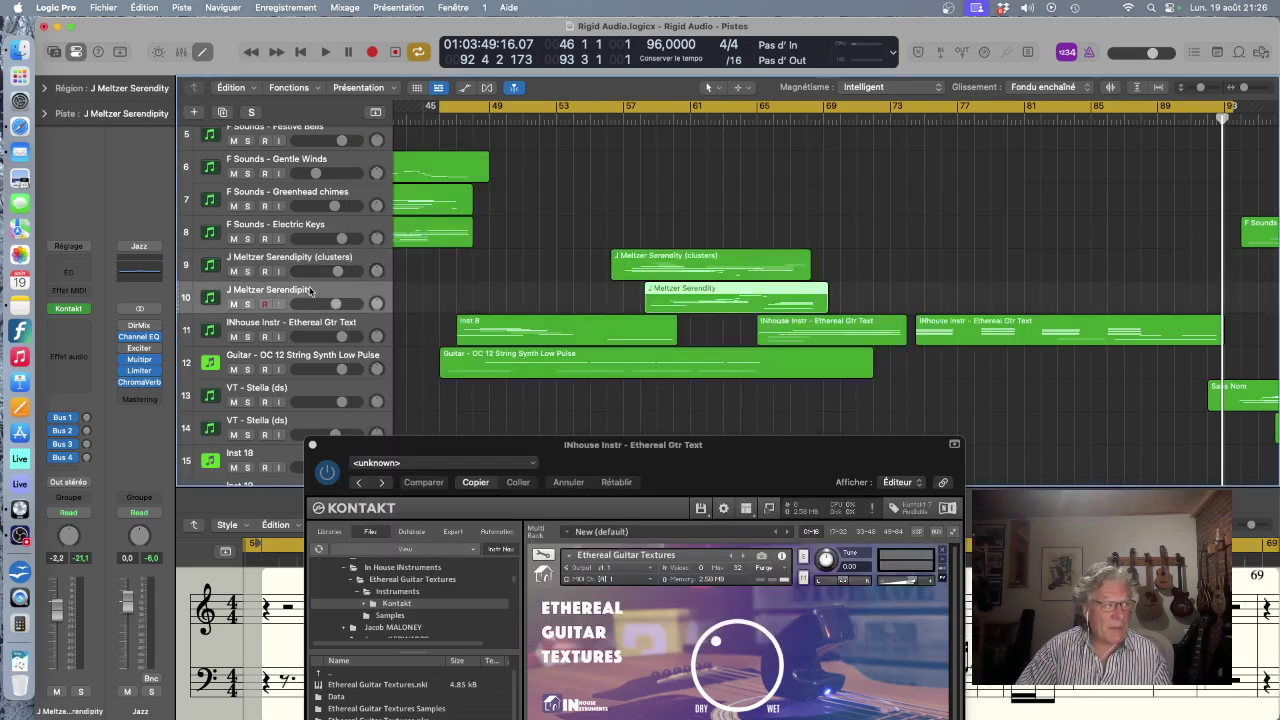
{"action": "left_click", "coordinate": [70, 312]}
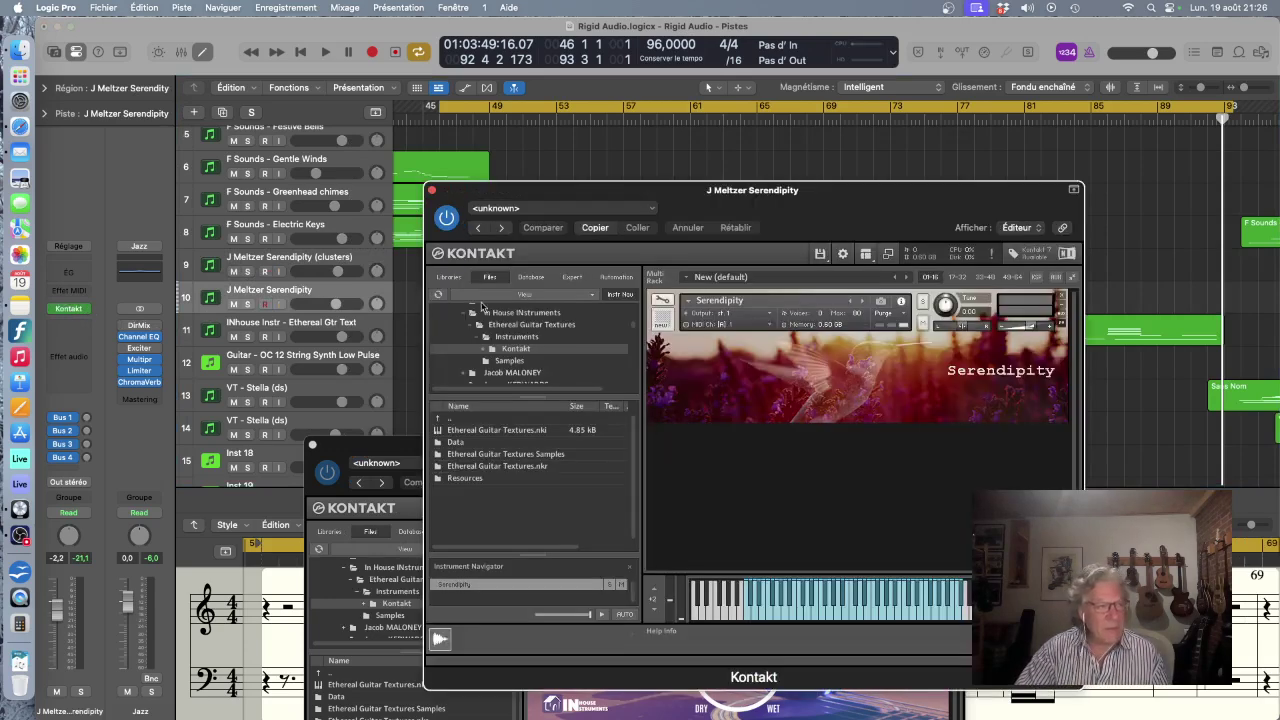
{"action": "left_click_drag", "start_coordinate": [911, 217], "coordinate": [687, 181]}
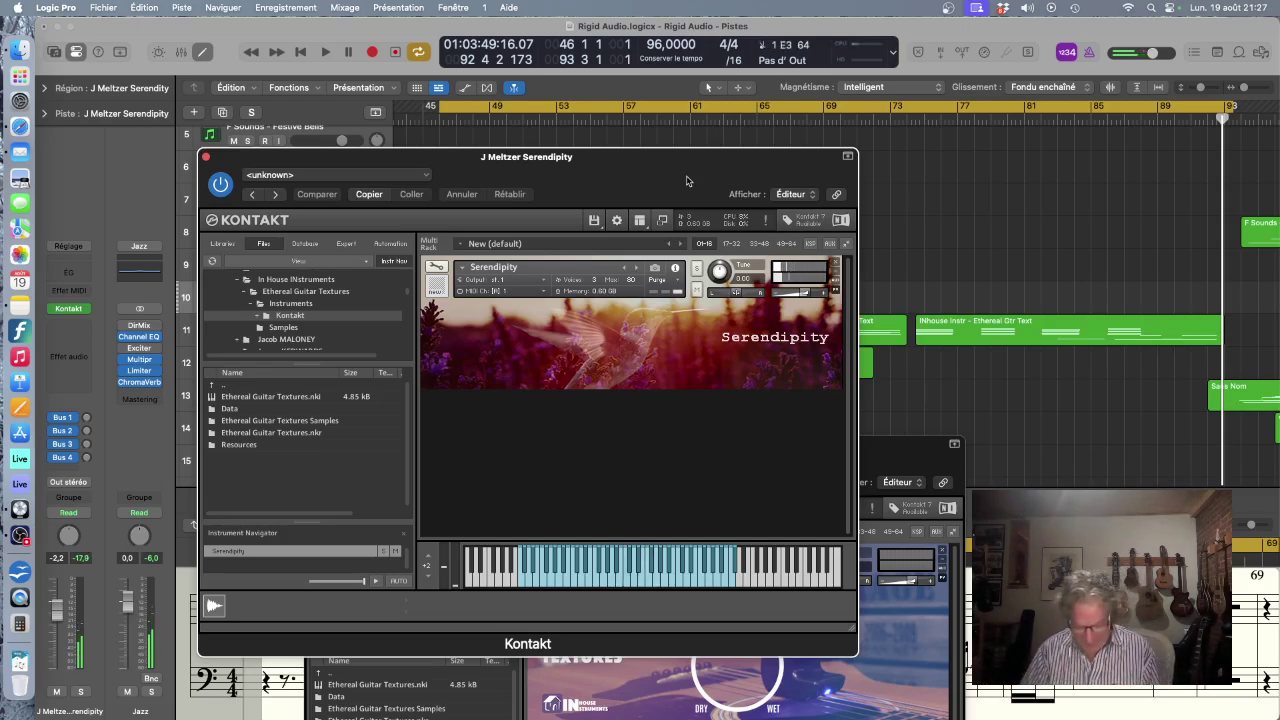
{"action": "left_click_drag", "start_coordinate": [534, 160], "coordinate": [770, 430]}
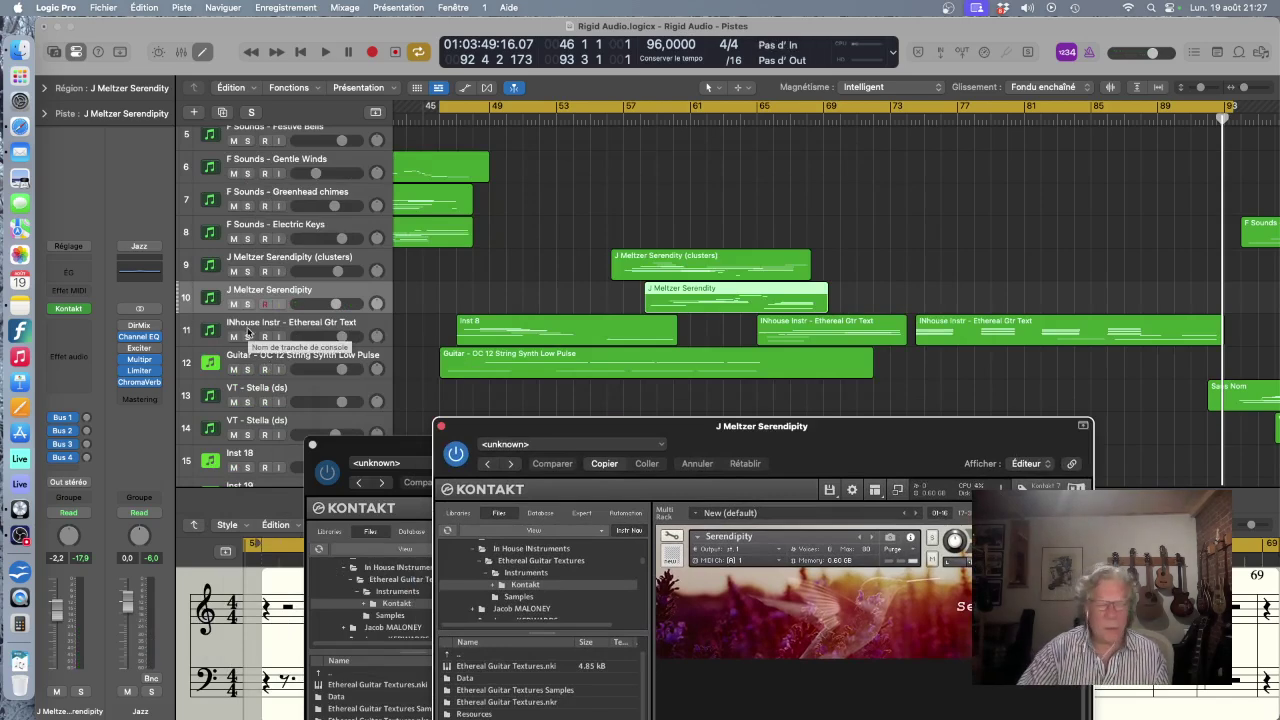
- Open the Soundpaint instrument of the Guitar - OC 12 String Synth Low Pulse track, and move its window below the tracks
{"action": "left_click", "coordinate": [330, 358]}
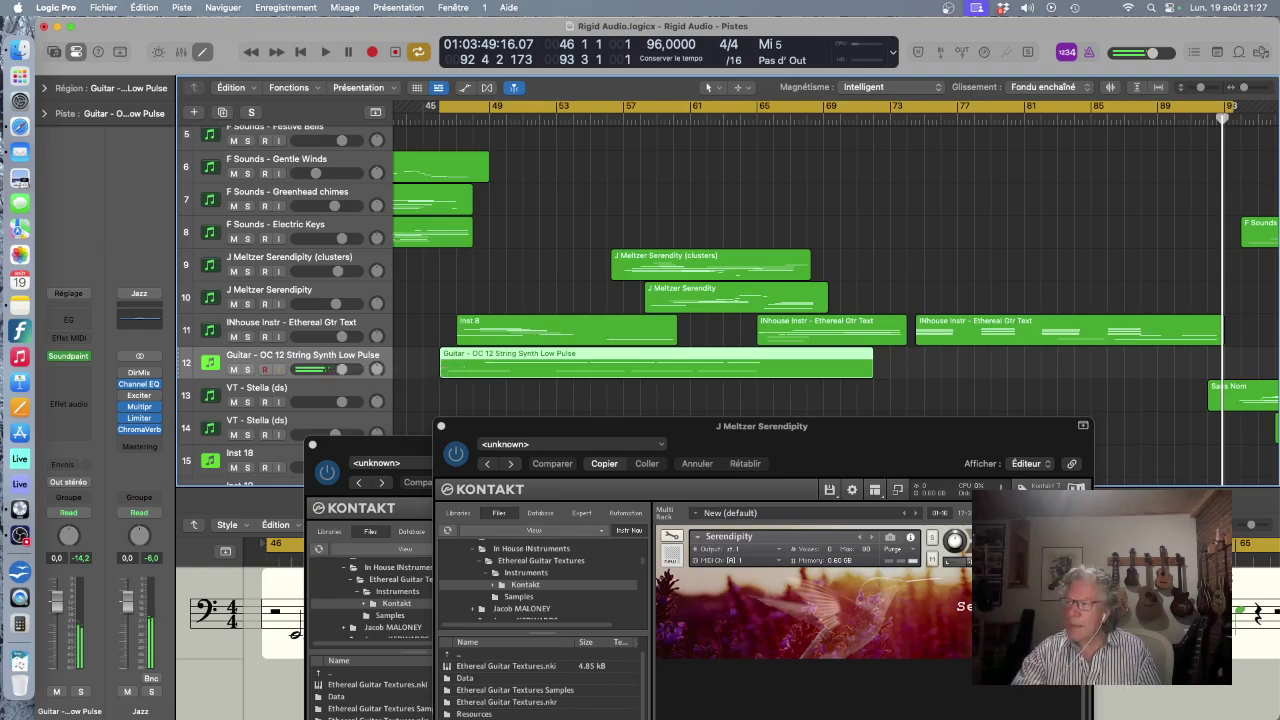
{"action": "left_click", "coordinate": [68, 356]}
{"action": "left_click_drag", "start_coordinate": [379, 195], "coordinate": [514, 116]}
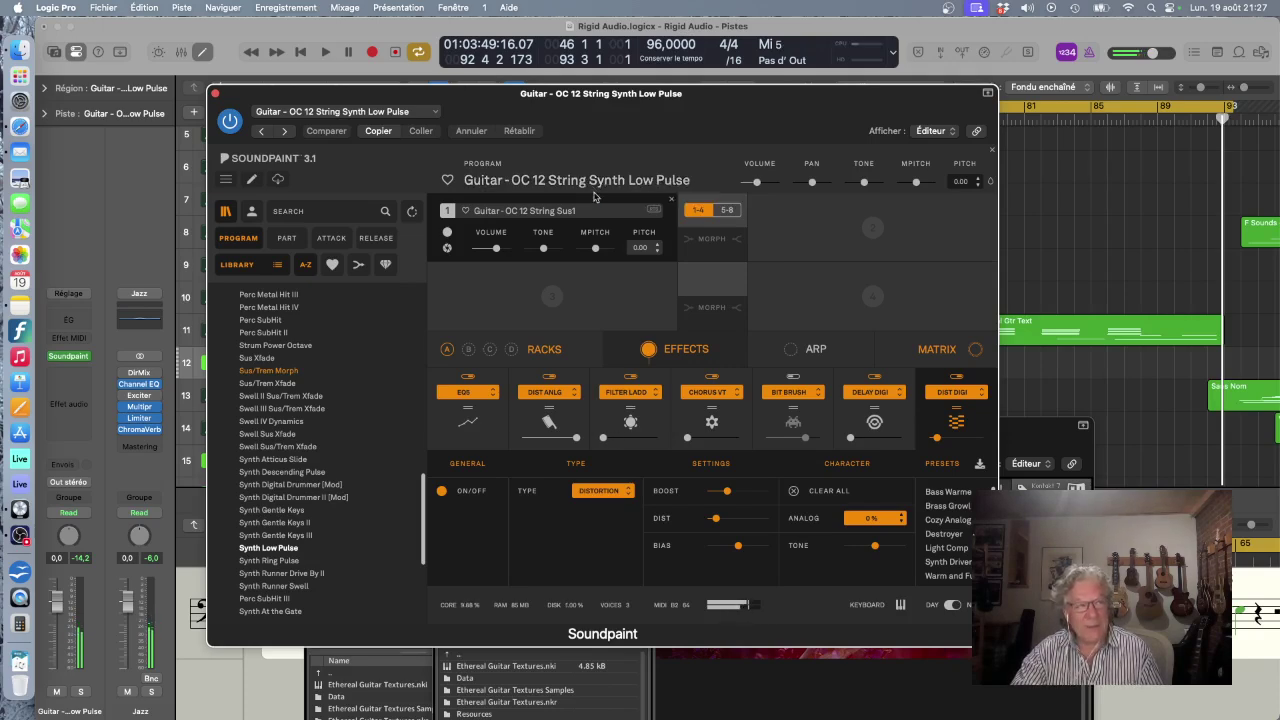
{"action": "left_click_drag", "start_coordinate": [679, 99], "coordinate": [645, 616]}
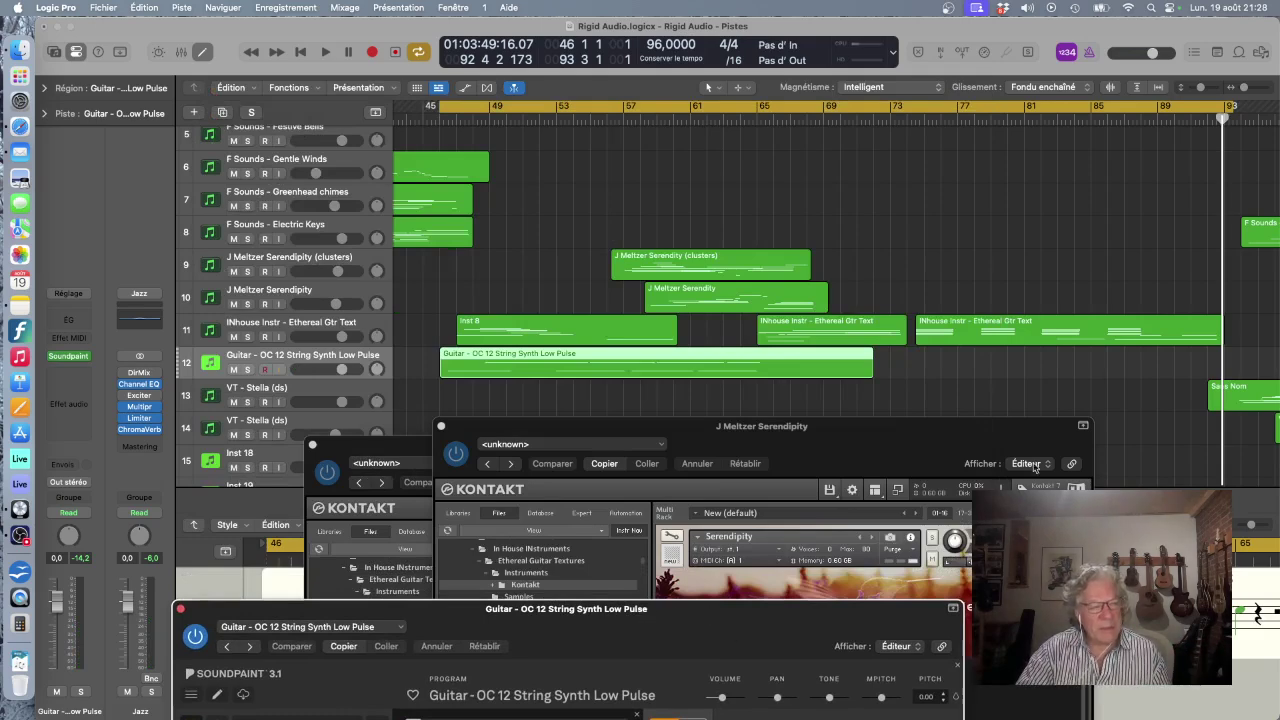
- Close the open Serendipity, Ethereal Guitar Textures and Soundpaint instrument windows
{"action": "left_click", "coordinate": [441, 426]}
{"action": "left_click", "coordinate": [311, 445]}
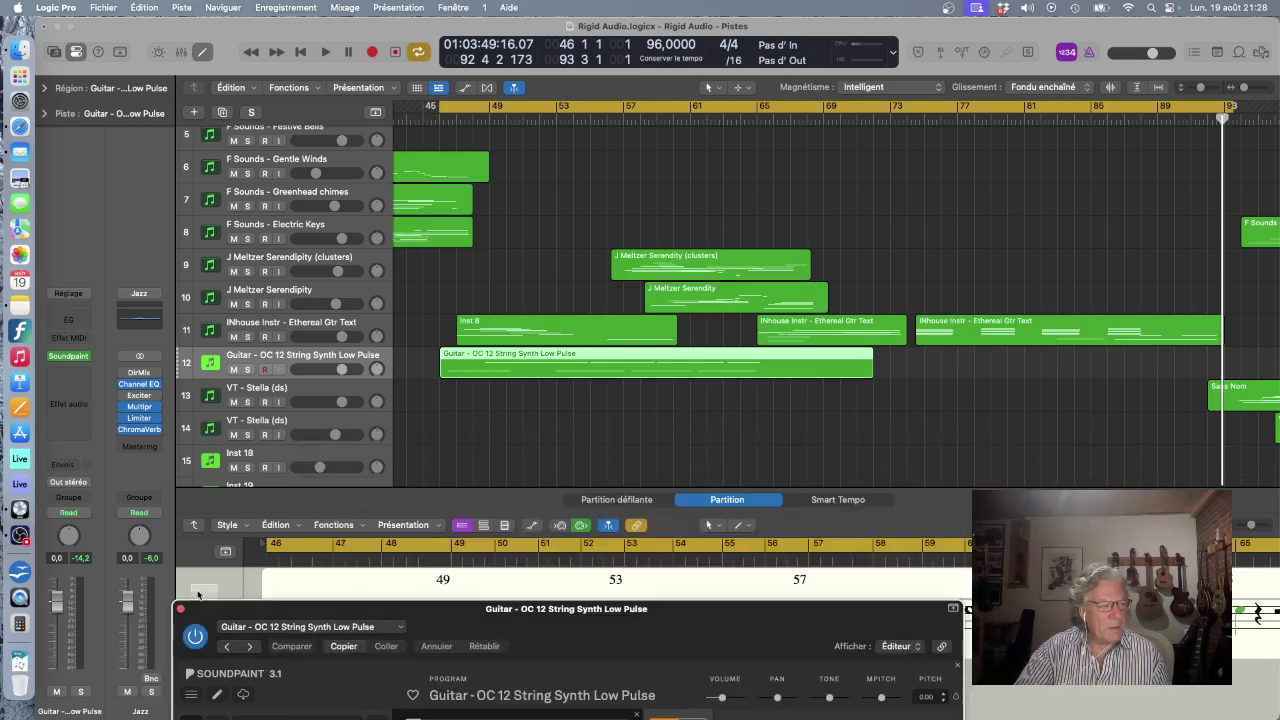
{"action": "left_click", "coordinate": [181, 610]}
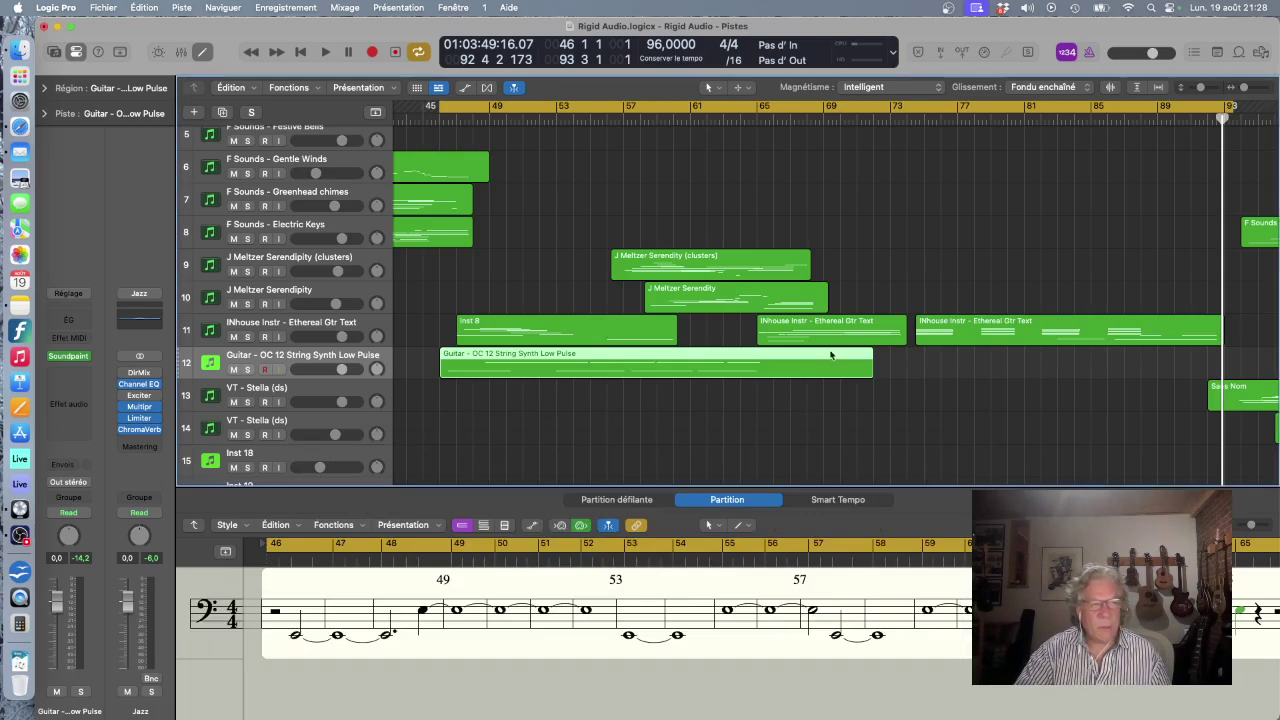
- Examine the chords of the last Ethereal Gtr Text region in the piano roll, and compare them with its score notation from bar 75
{"action": "left_click", "coordinate": [953, 323]}
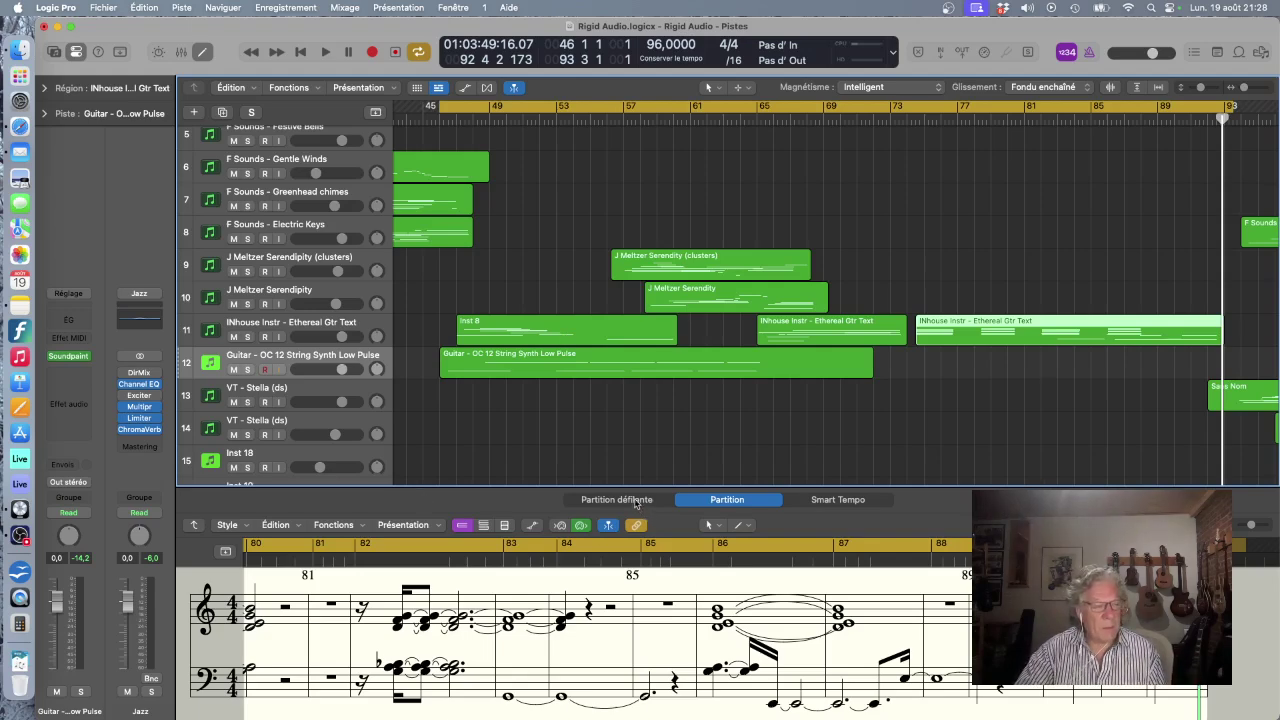
{"action": "left_click", "coordinate": [636, 500]}
{"action": "scroll", "coordinate": [644, 598], "scroll_direction": "up", "scroll_amount": 3}
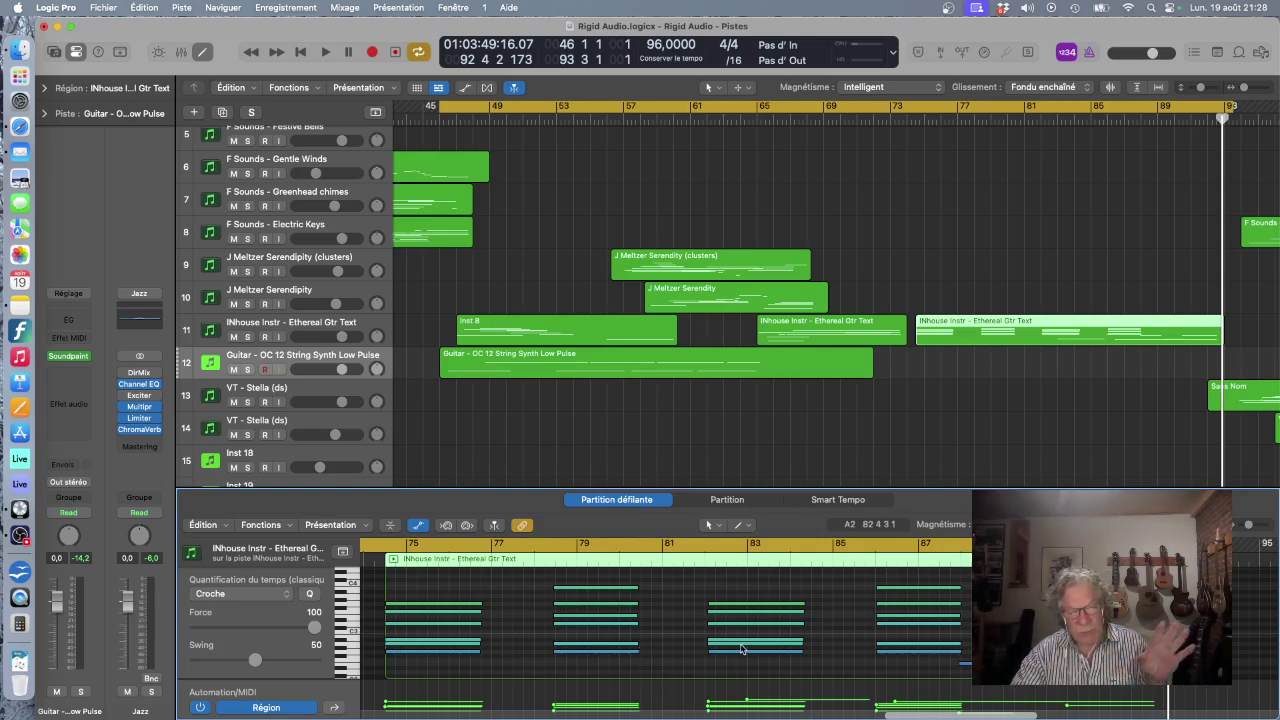
{"action": "mouse_move", "coordinate": [741, 649]}
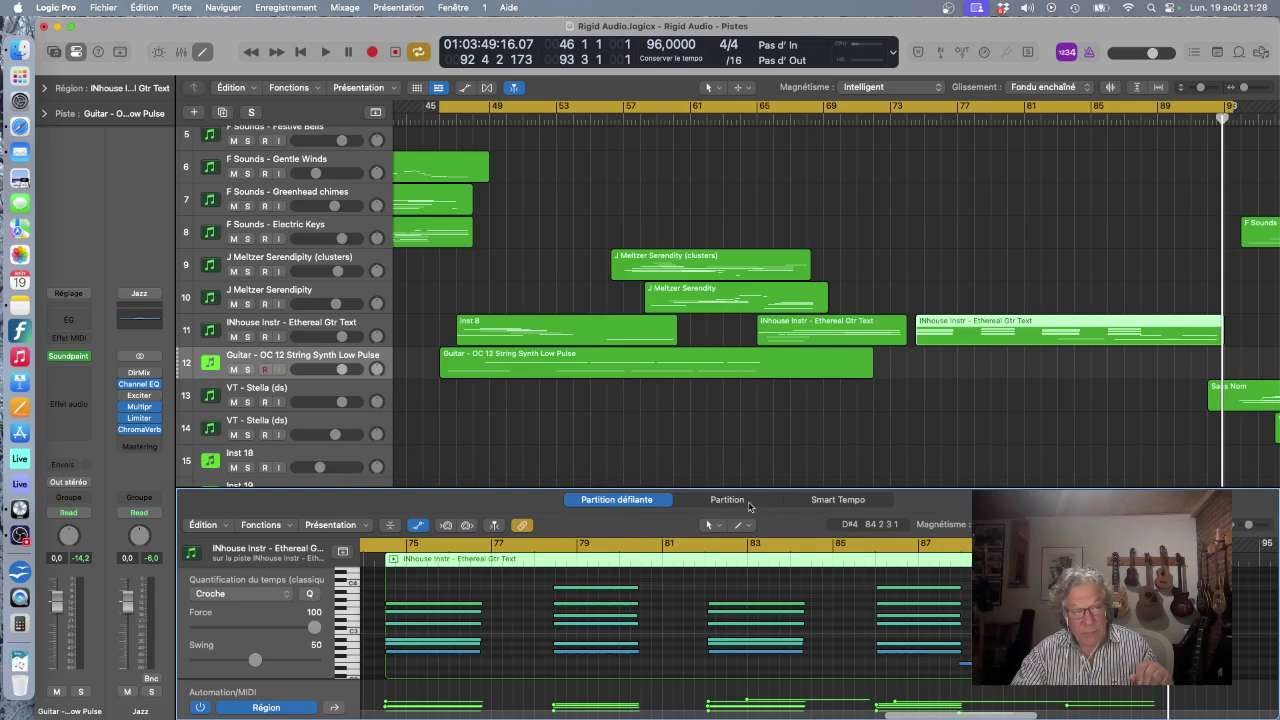
{"action": "left_click", "coordinate": [728, 500]}
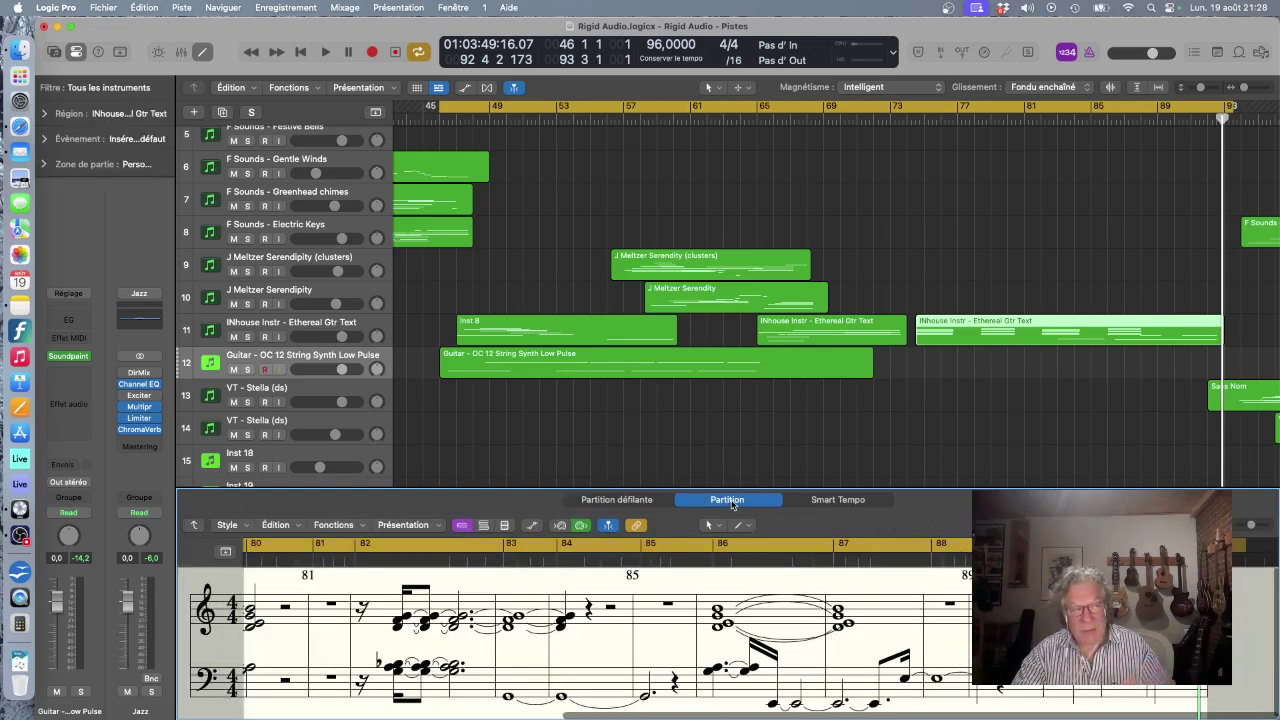
{"action": "scroll", "coordinate": [567, 600], "scroll_direction": "left", "scroll_amount": 10}
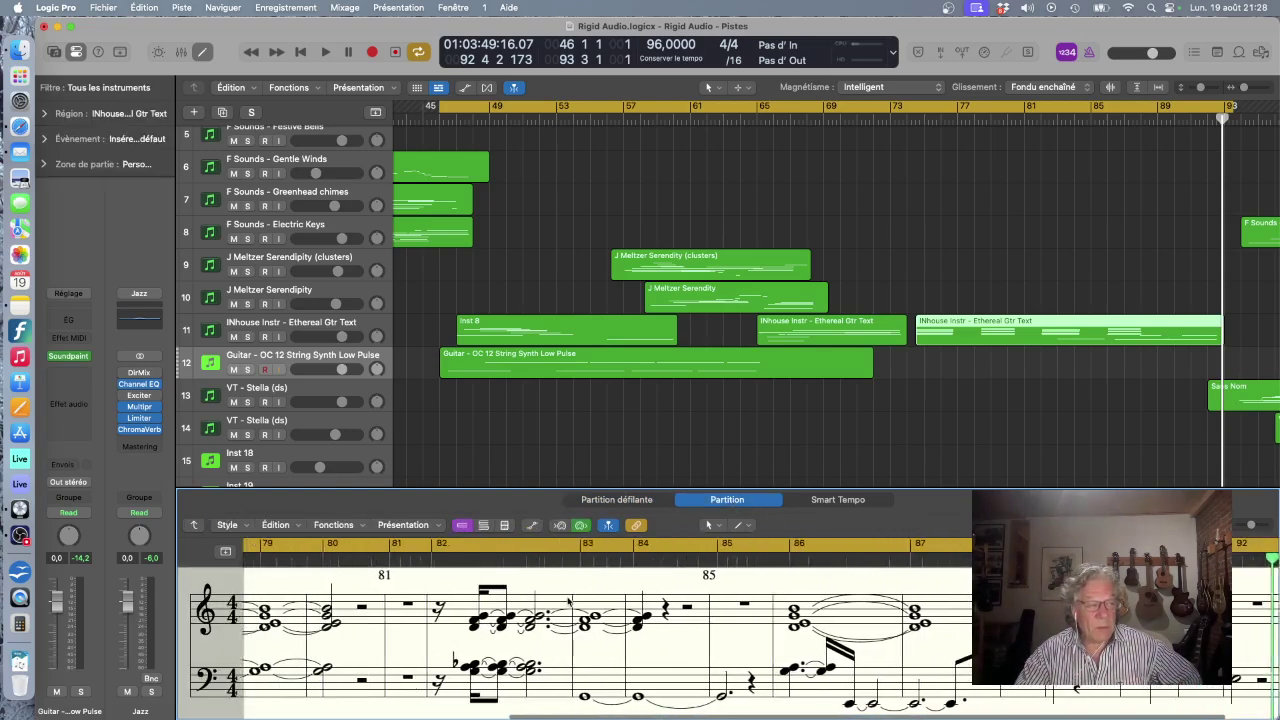
{"action": "scroll", "coordinate": [567, 600], "scroll_direction": "right", "scroll_amount": 1}
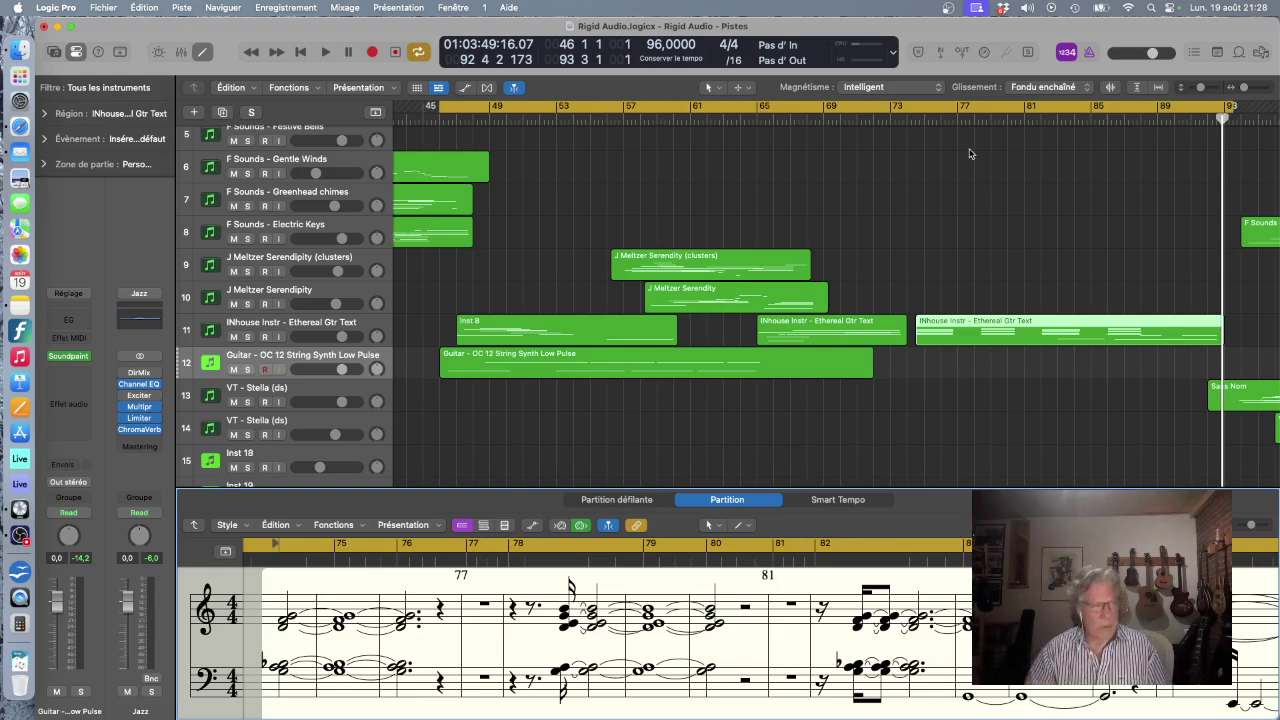
- Select the INhouse Instr - Ethereal Gtr Text track with all its regions
{"action": "left_click", "coordinate": [338, 325]}
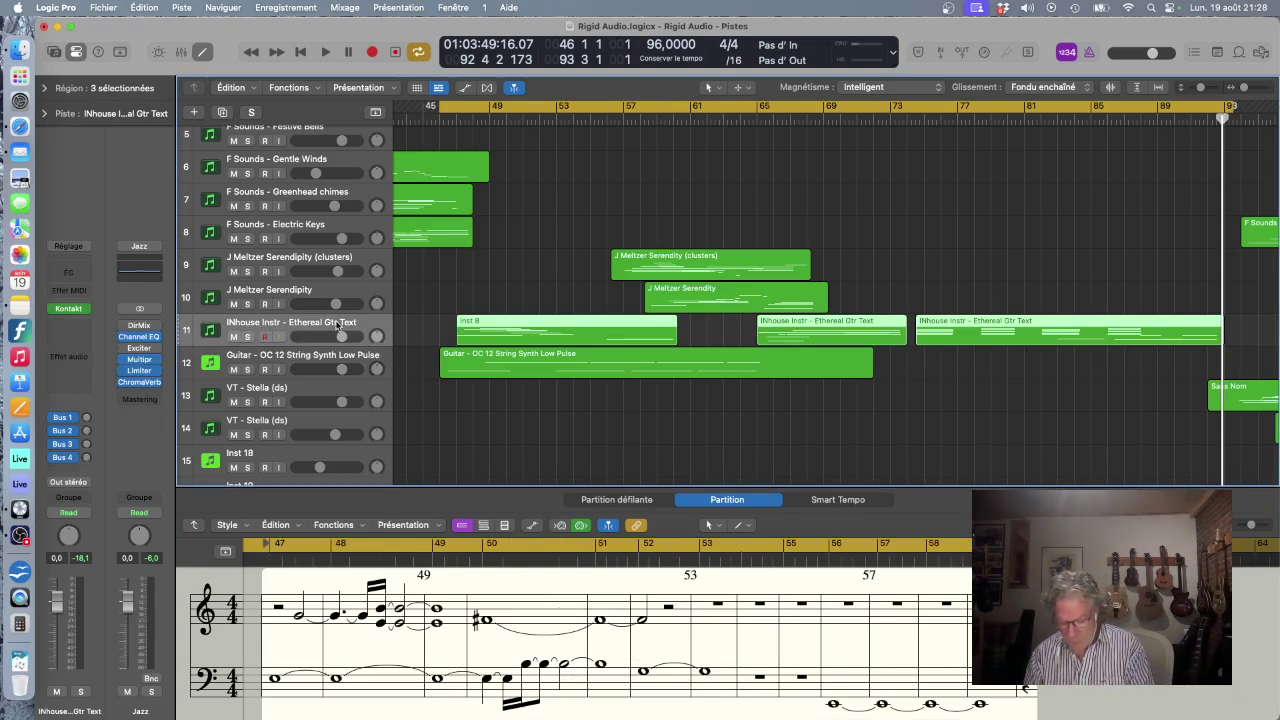